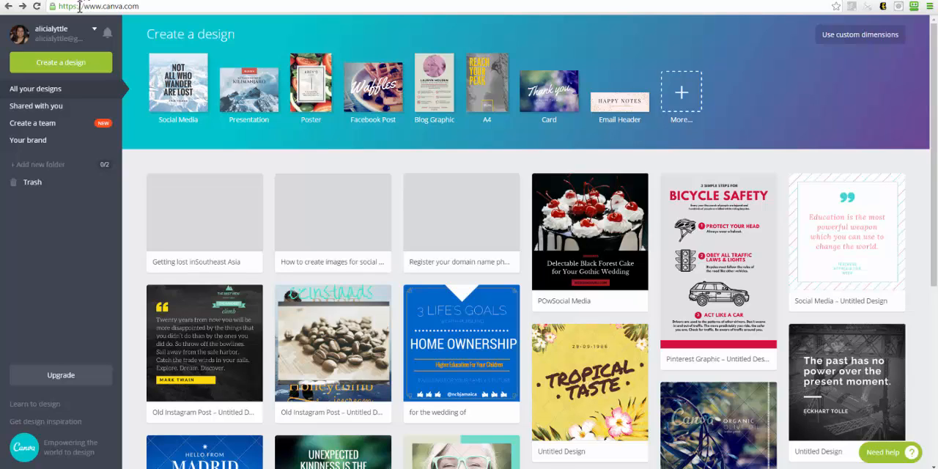
Expand the full list of design types and start a new YouTube Thumbnail design.
drag(84, 8, 145, 6)
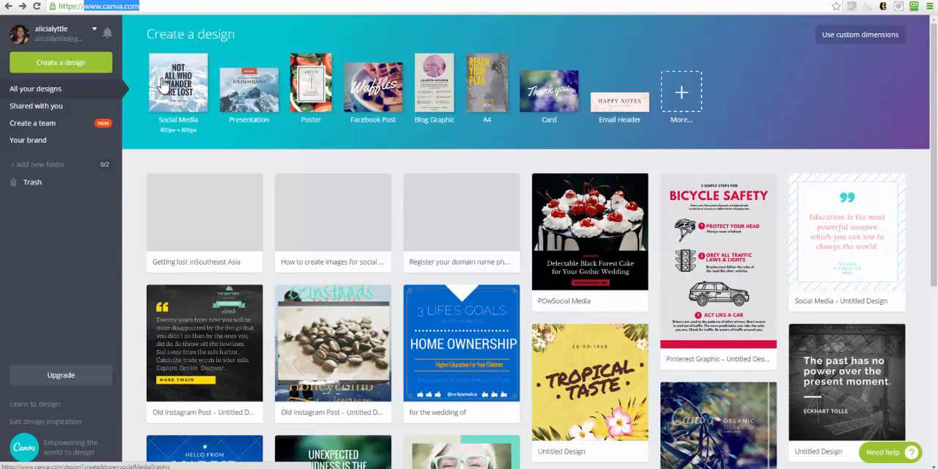
click(683, 100)
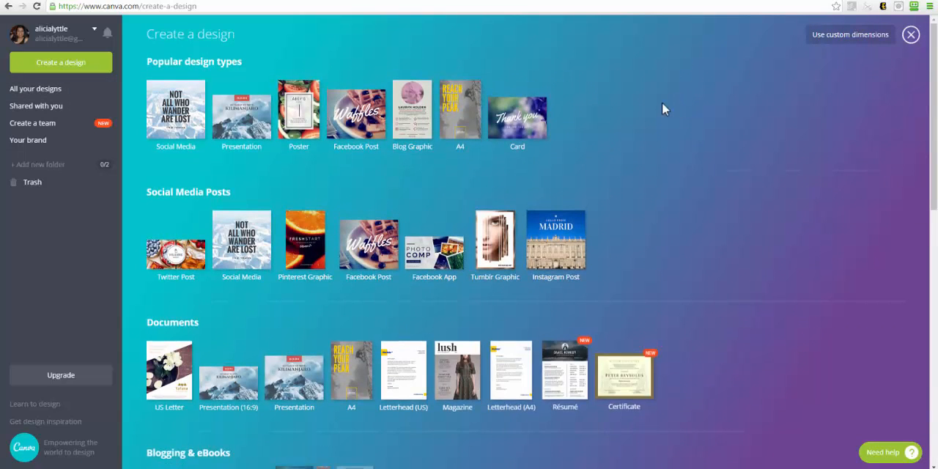
scroll(178, 82, down, 3)
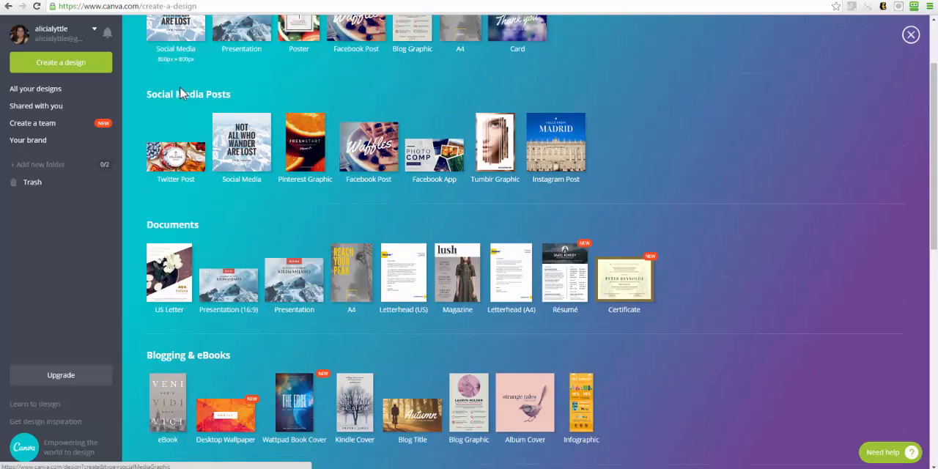
scroll(186, 108, down, 1)
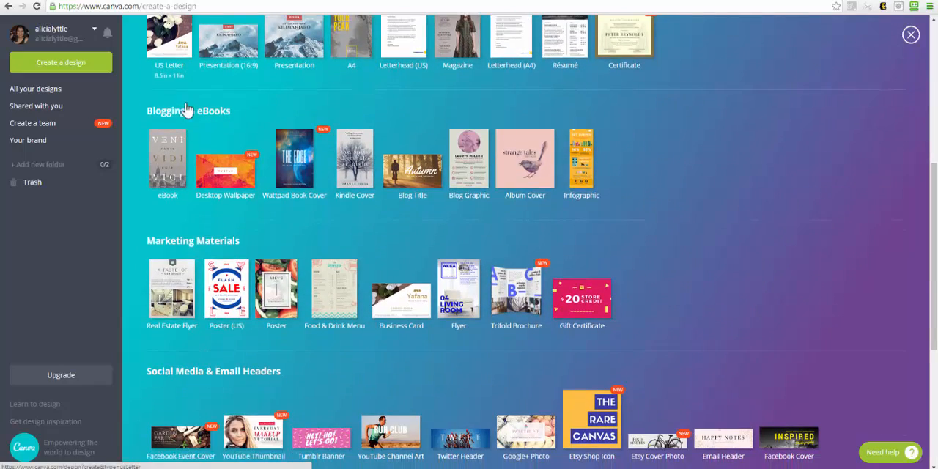
scroll(197, 126, down, 2)
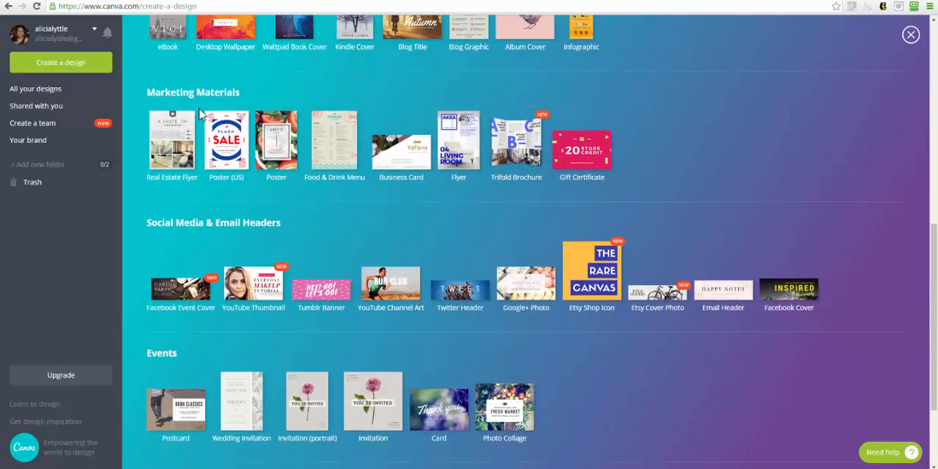
scroll(199, 110, down, 2)
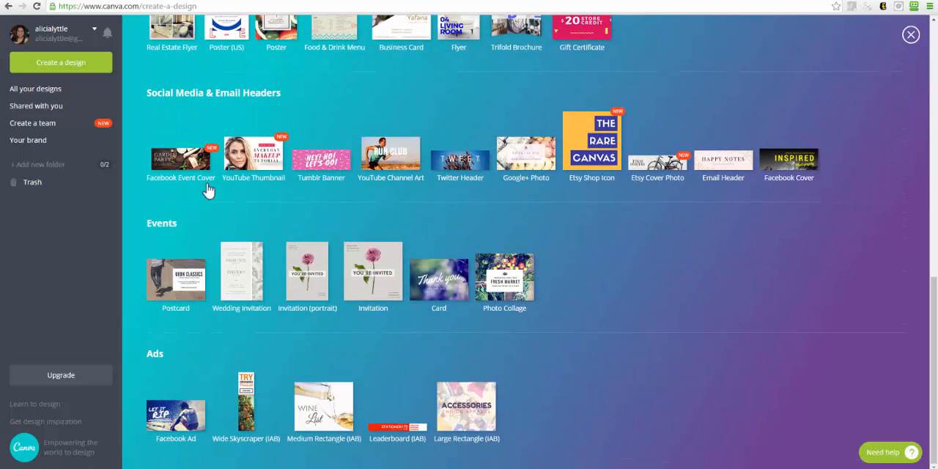
scroll(217, 438, up, 2)
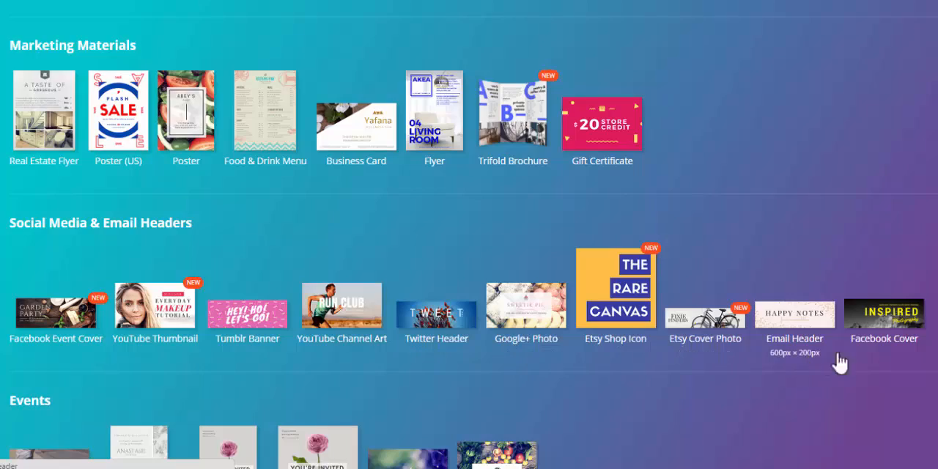
scroll(606, 212, up, 4)
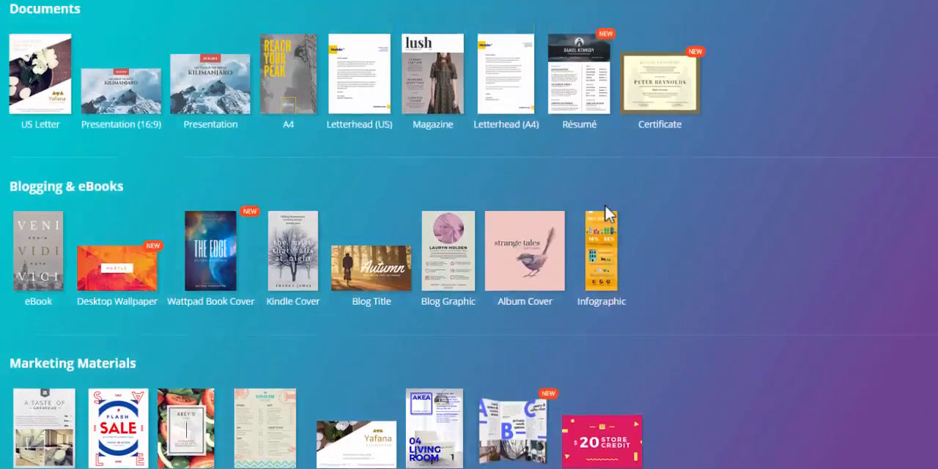
scroll(605, 212, up, 4)
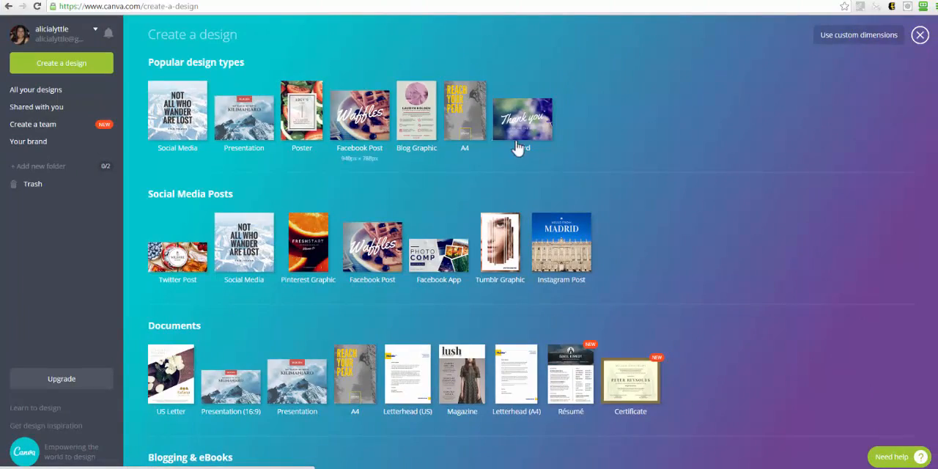
scroll(529, 165, down, 5)
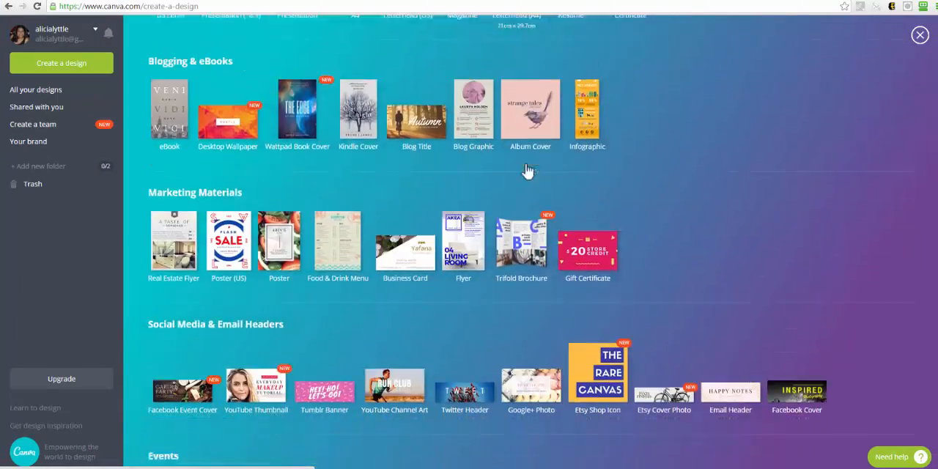
scroll(528, 171, down, 2)
click(257, 296)
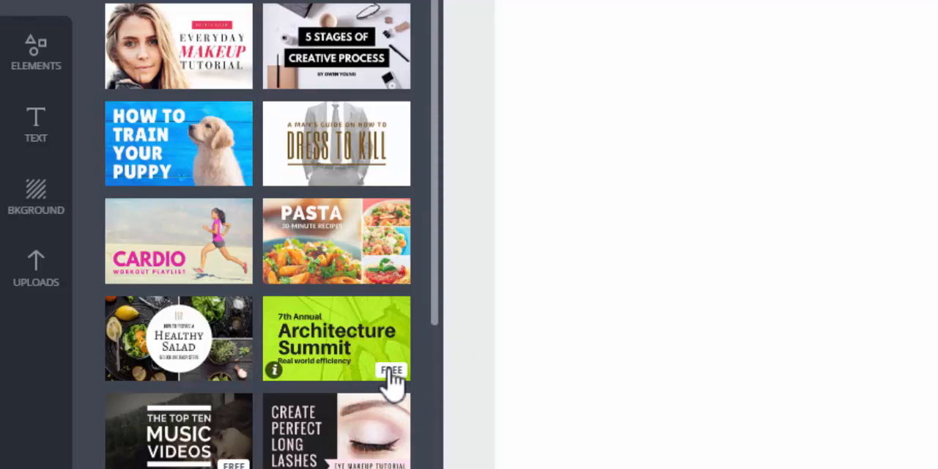
Browse the YouTube thumbnail layouts and check which ones are free.
scroll(248, 255, down, 4)
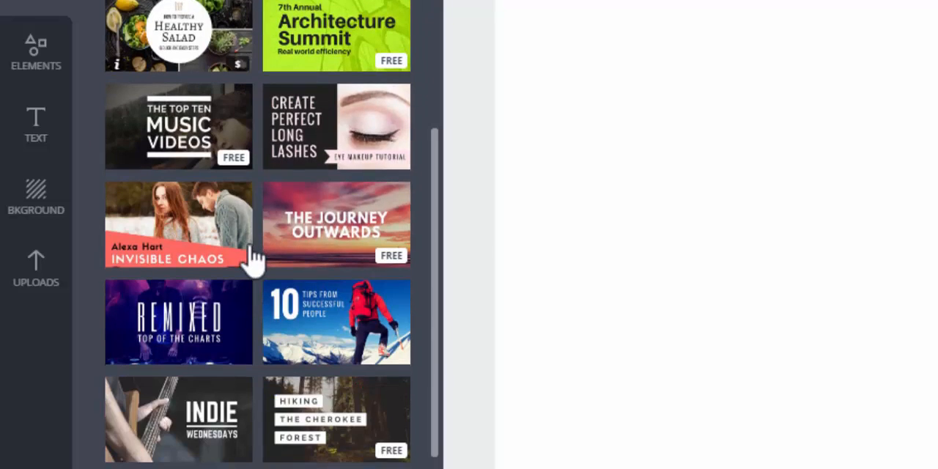
scroll(259, 258, down, 4)
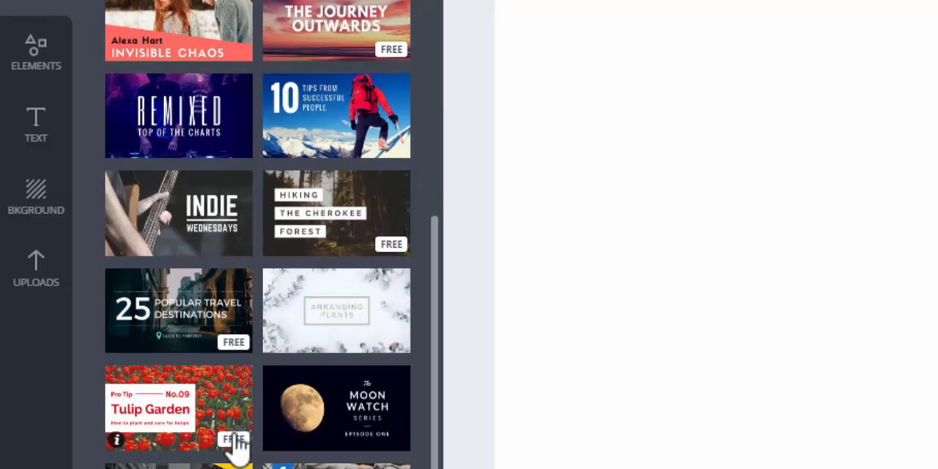
scroll(235, 443, down, 6)
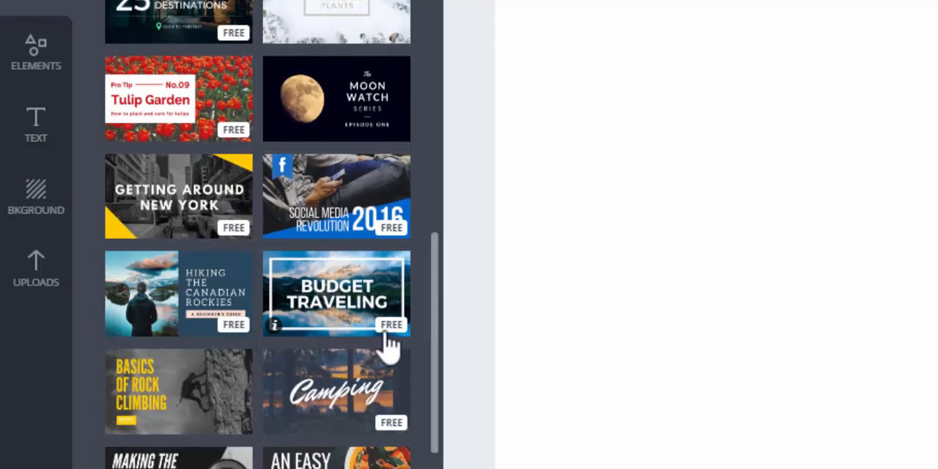
scroll(388, 346, down, 5)
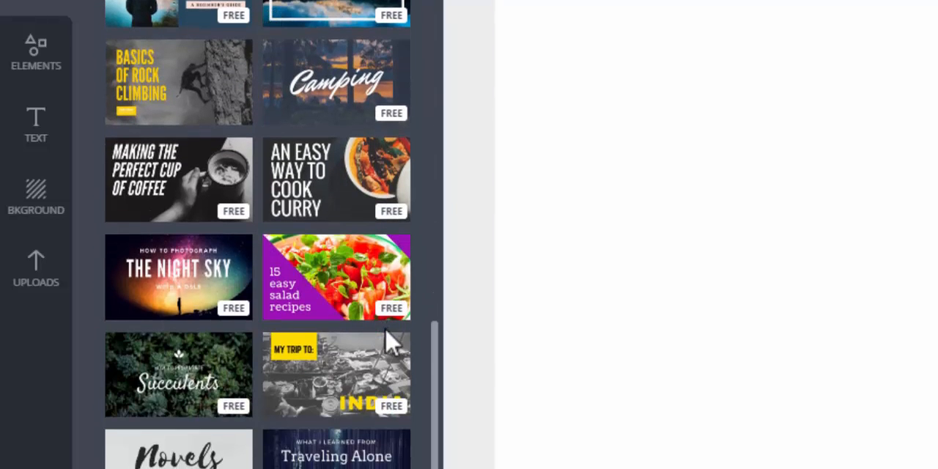
scroll(387, 433, down, 1)
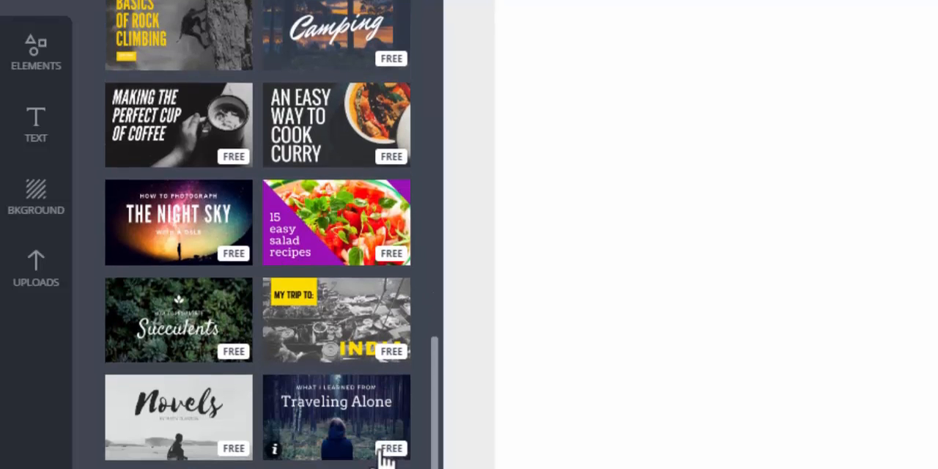
scroll(385, 458, down, 3)
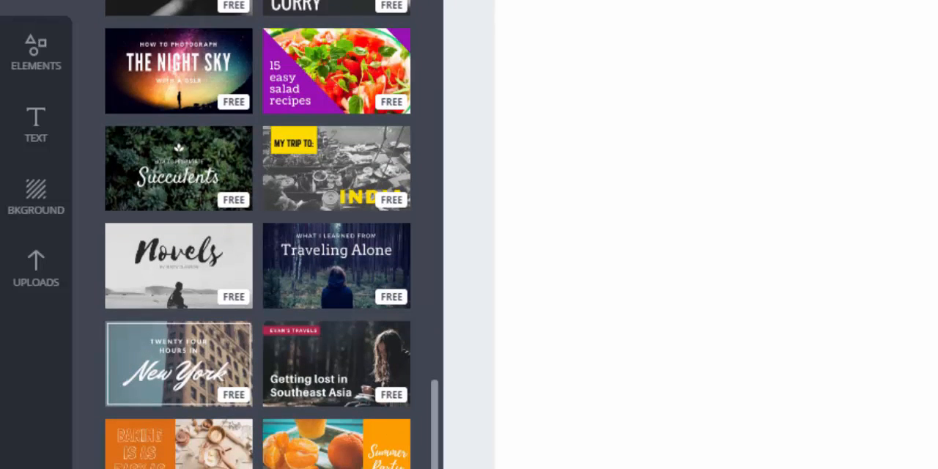
scroll(304, 331, down, 4)
scroll(303, 331, down, 3)
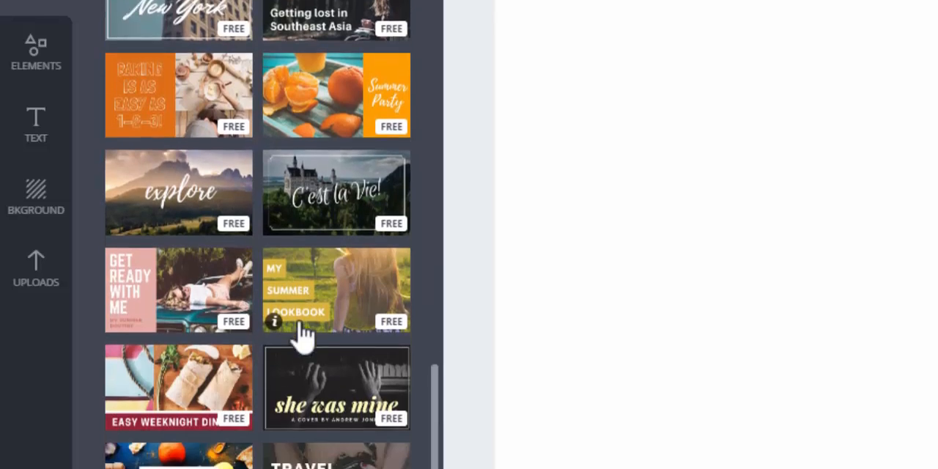
scroll(304, 333, down, 10)
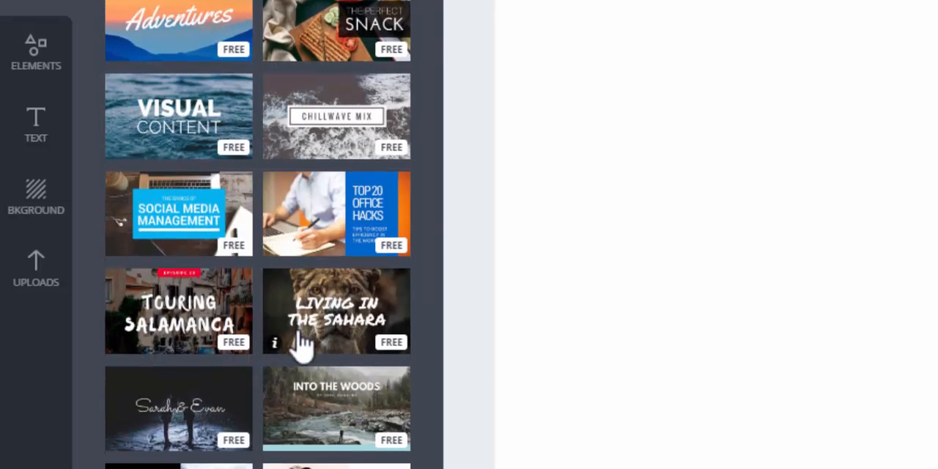
scroll(300, 345, down, 5)
scroll(300, 343, up, 7)
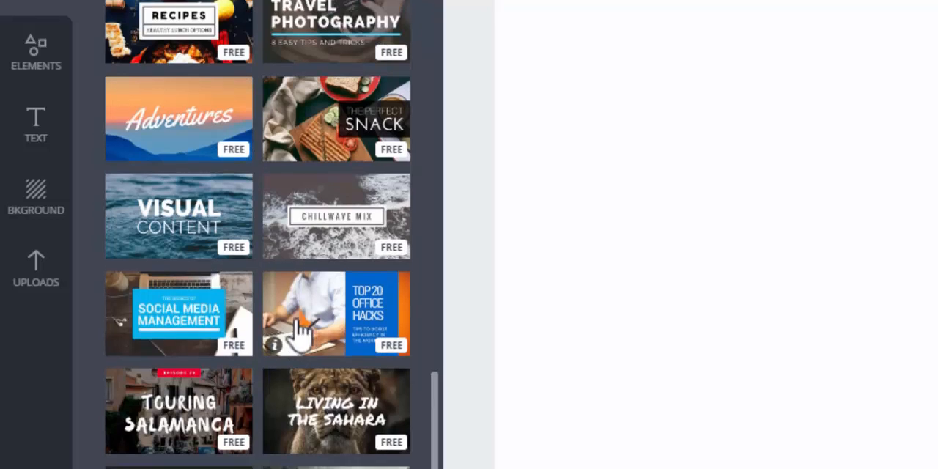
scroll(301, 330, down, 5)
scroll(301, 329, up, 11)
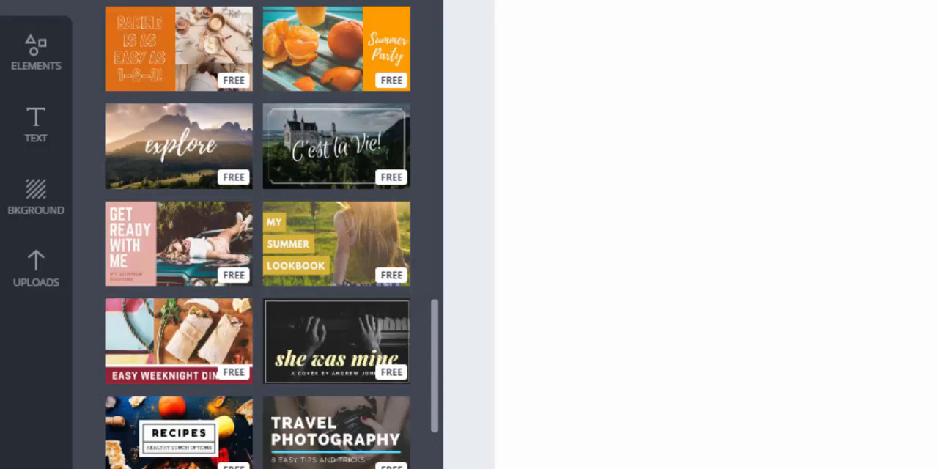
scroll(371, 339, up, 2)
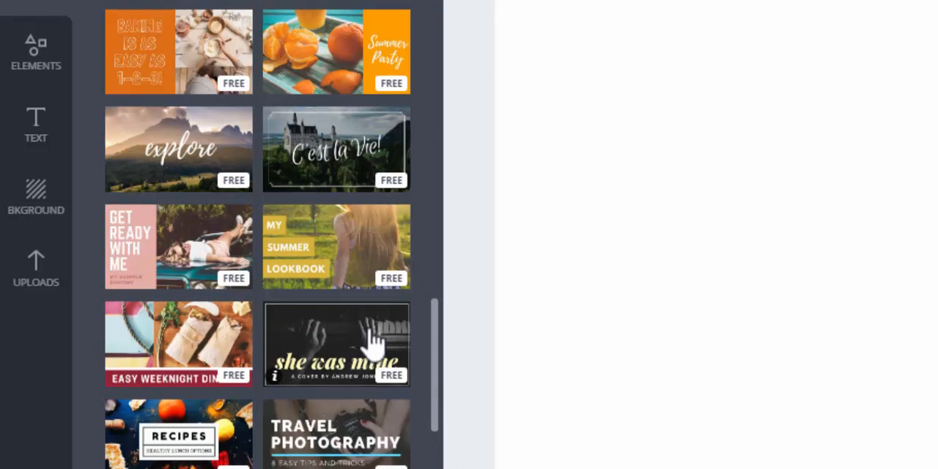
scroll(371, 339, up, 2)
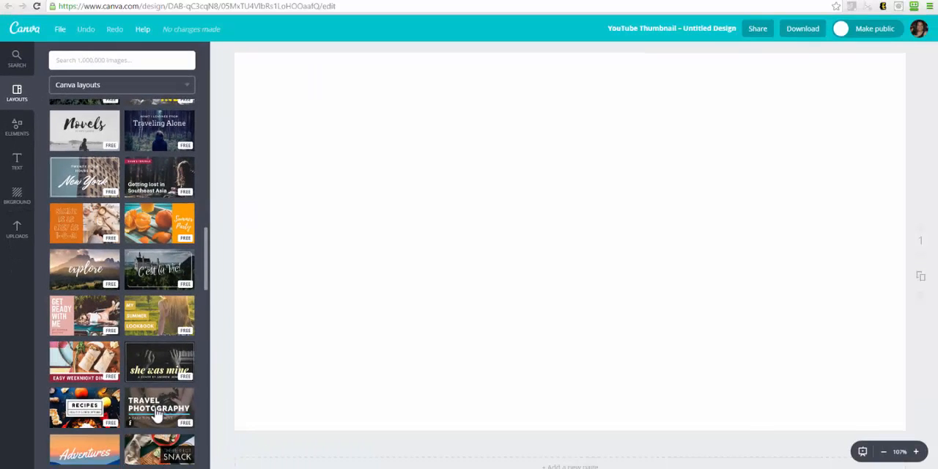
Apply the free Travel Photography layout to the blank thumbnail.
click(156, 411)
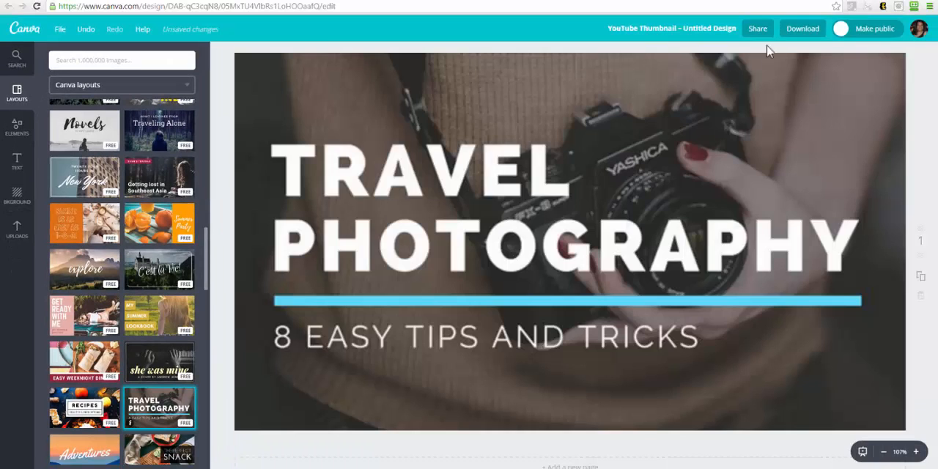
click(801, 0)
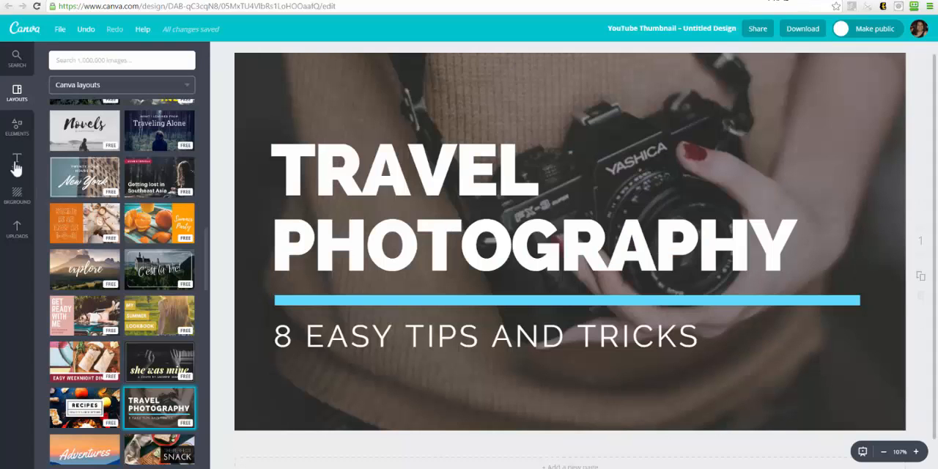
Apply the free "Getting lost in Southeast Asia" layout and replace its red banner text with the creator's first name in possessive form plus "Tip".
click(151, 186)
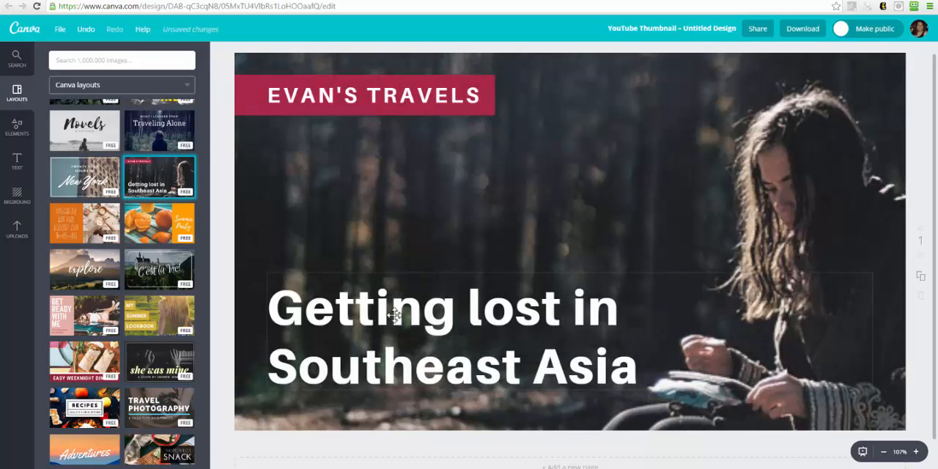
click(340, 89)
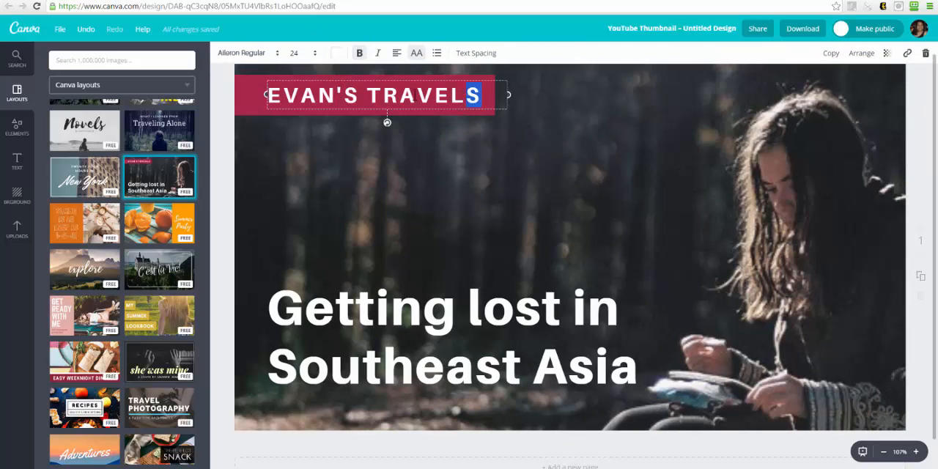
drag(415, 95, 282, 95)
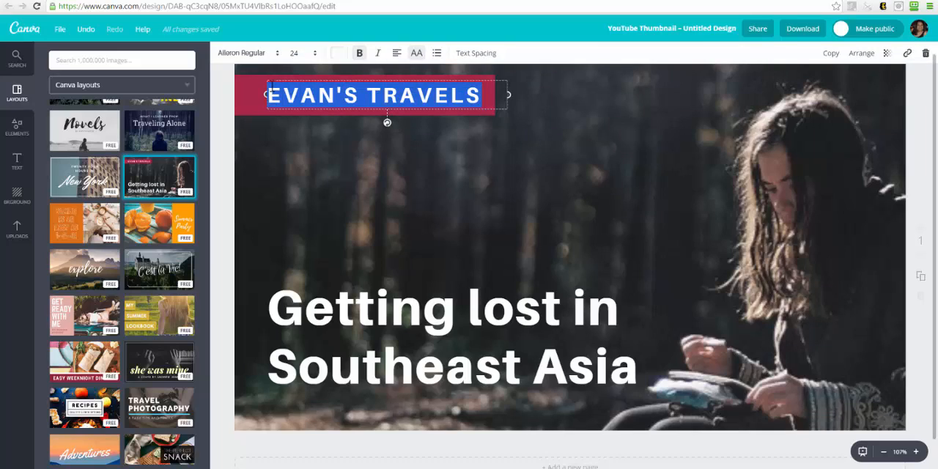
text(ALICIA'S TIP)
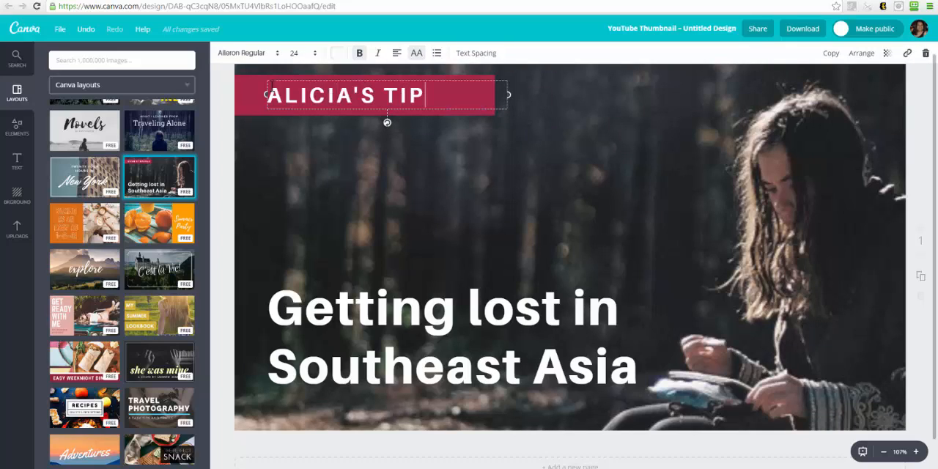
Replace the "Getting lost in Southeast Asia" headline with "Create FREE Social" on the first line and "Media Images!" on the second.
click(316, 314)
click(640, 367)
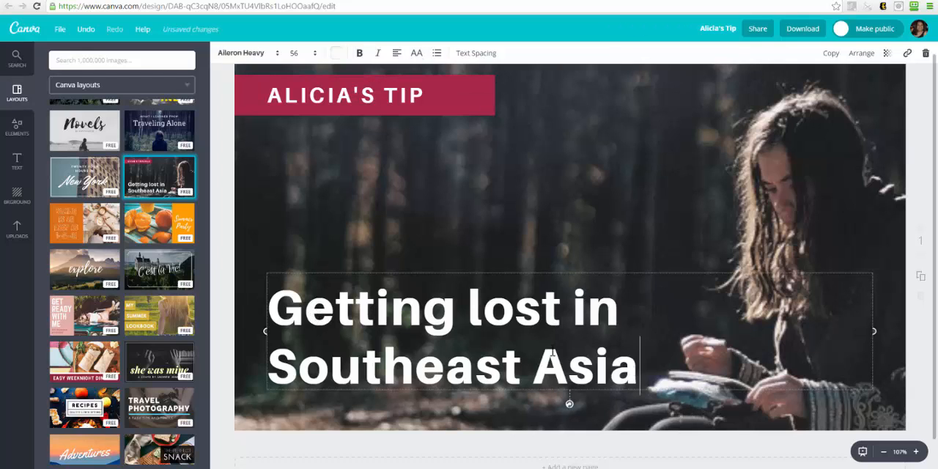
drag(553, 353, 274, 308)
text(Creay)
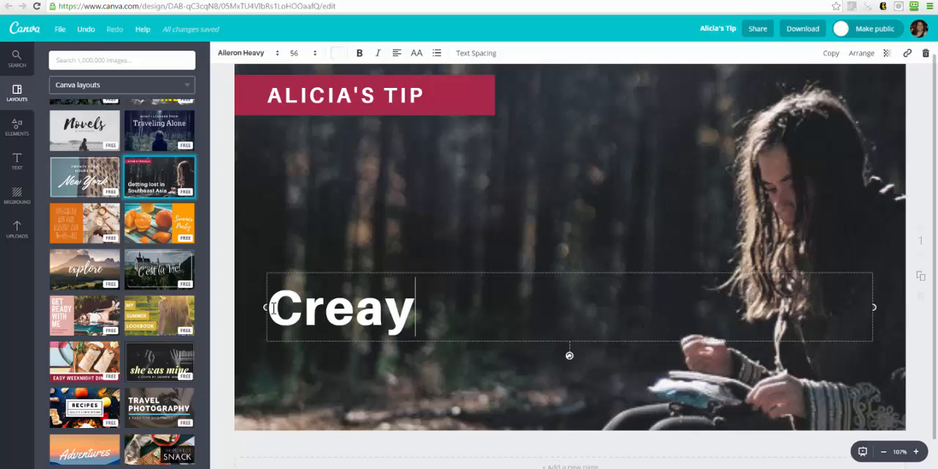
key(BackSpace)
text(te )
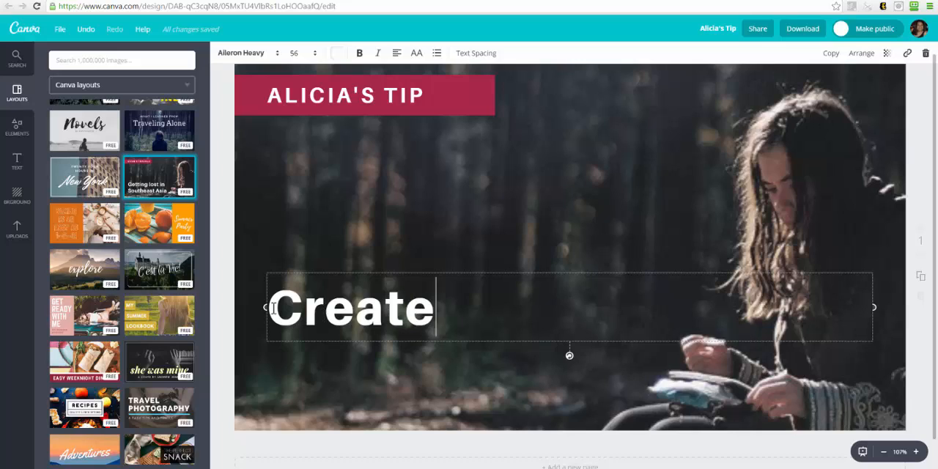
text(FREE)
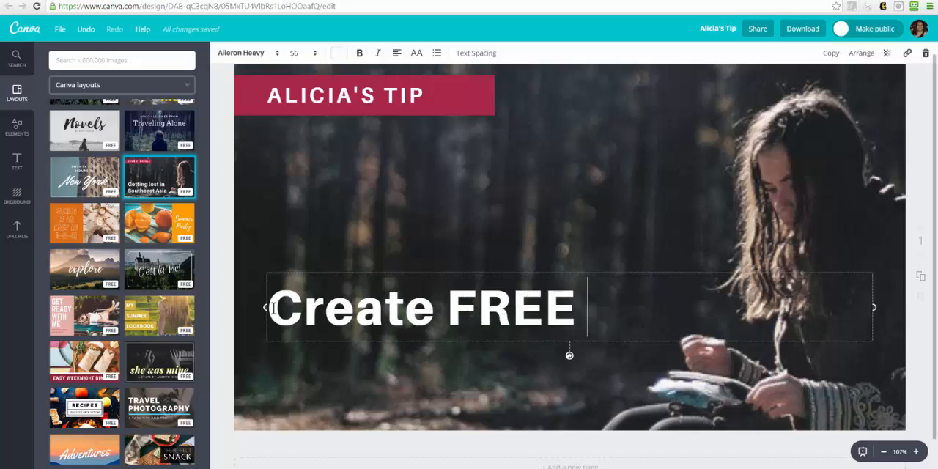
text( ima)
key(BackSpace)
key(BackSpace)
key(BackSpace)
key(BackSpace)
text(S)
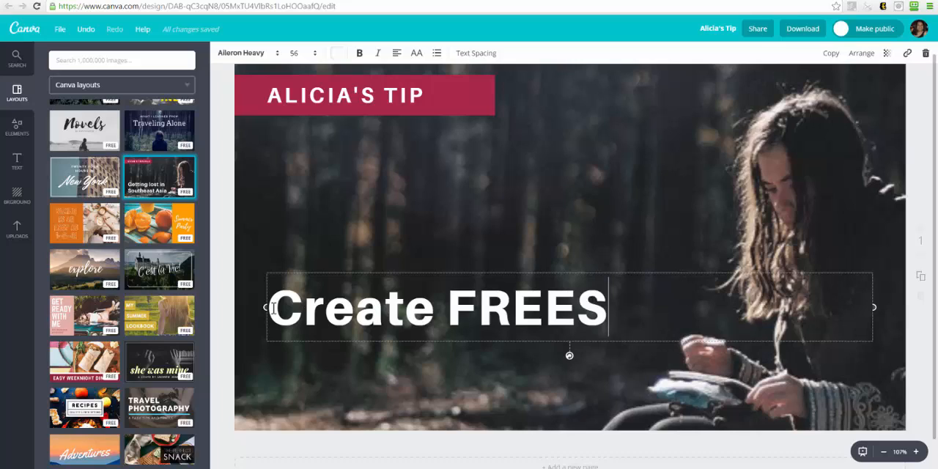
key(BackSpace)
text(Social)
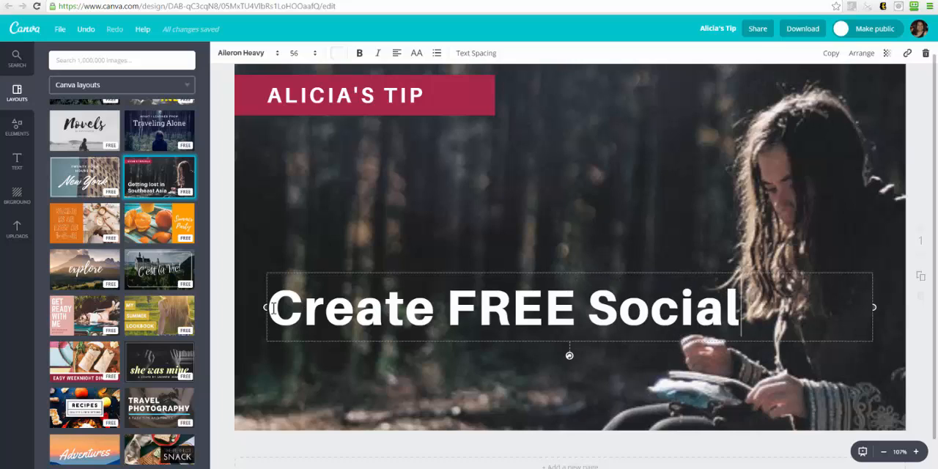
key(Return)
text(Me)
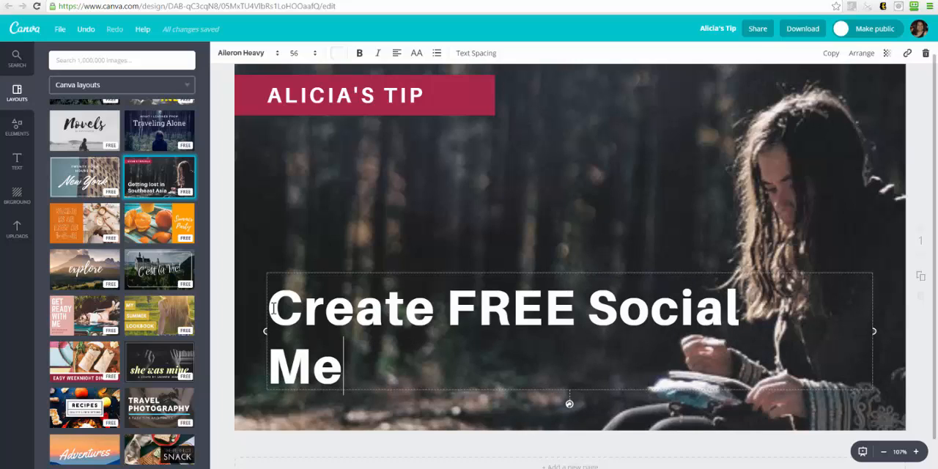
text(dia Ima)
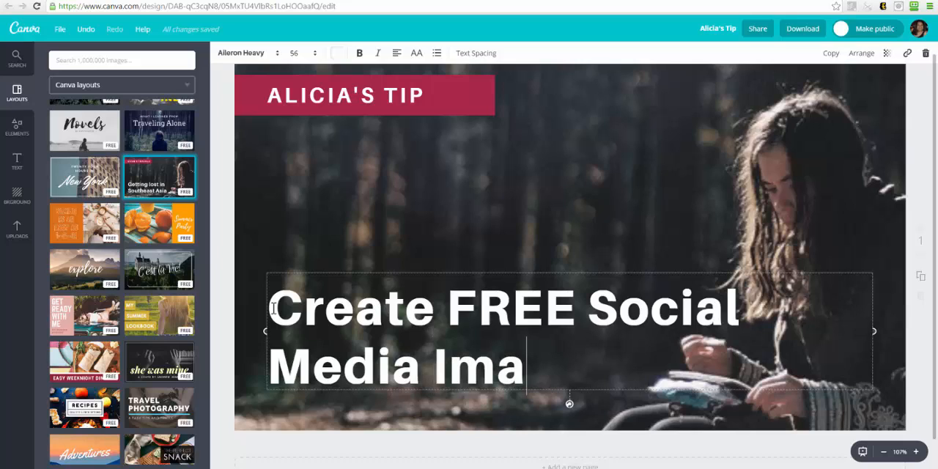
text(ges!)
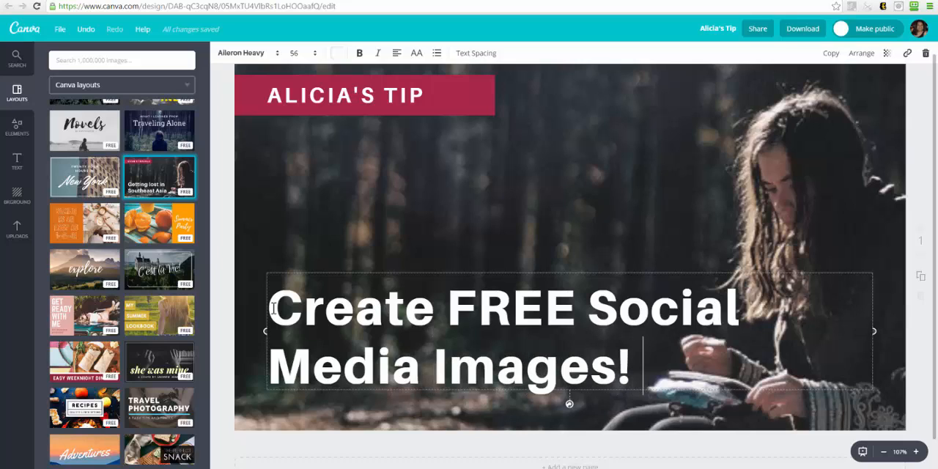
click(632, 233)
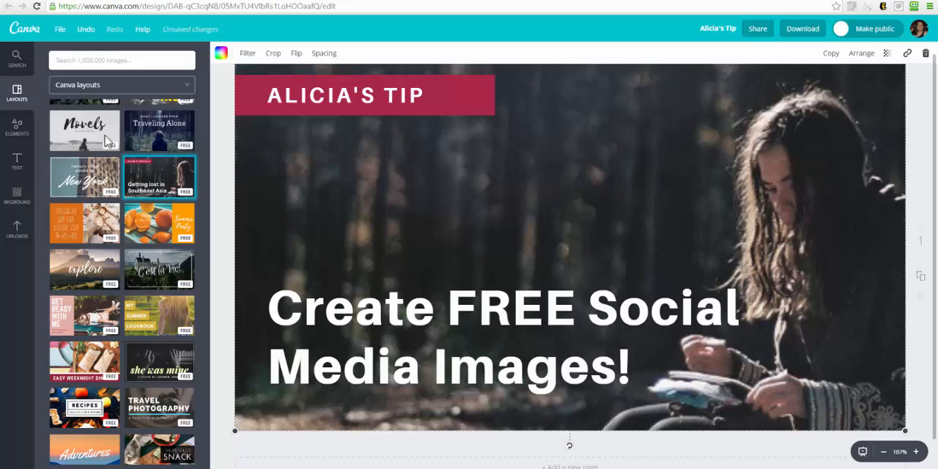
Browse the available backgrounds for the thumbnail and check which ones are free or paid.
click(18, 195)
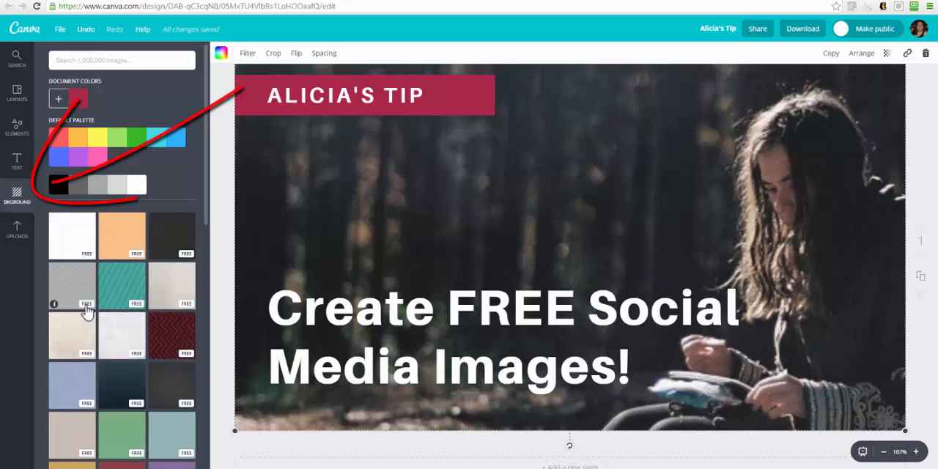
scroll(85, 304, down, 4)
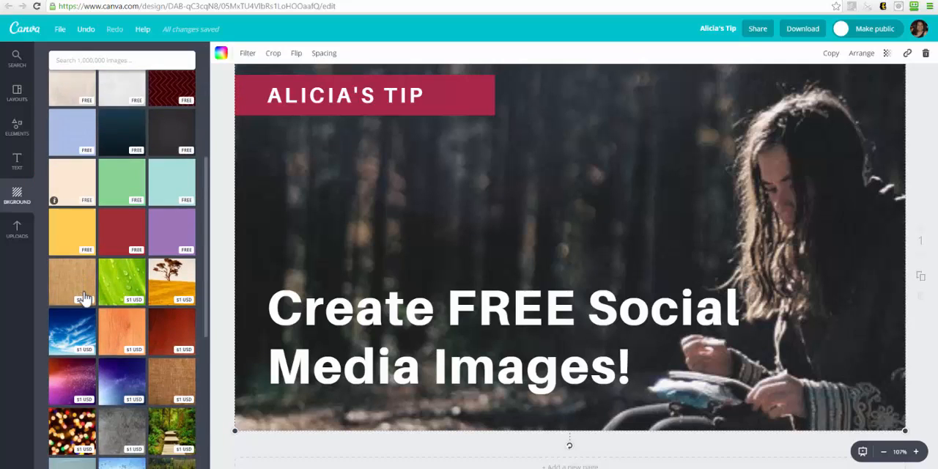
scroll(85, 300, down, 5)
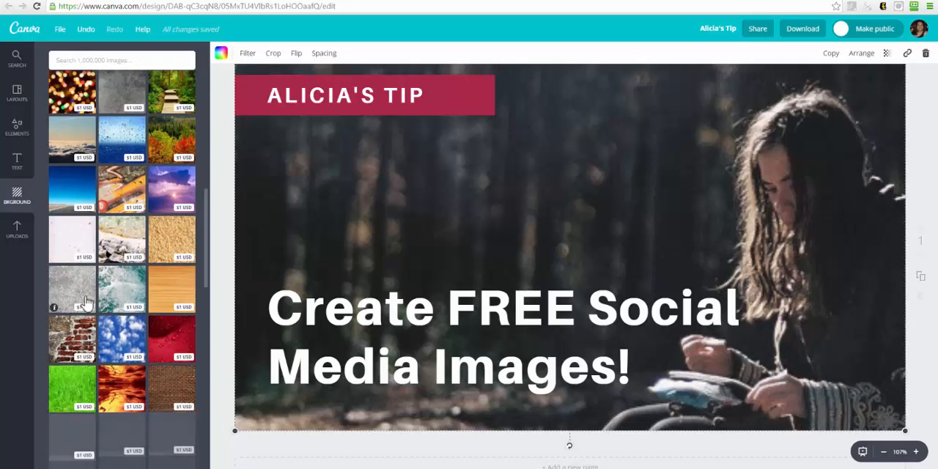
scroll(85, 301, down, 8)
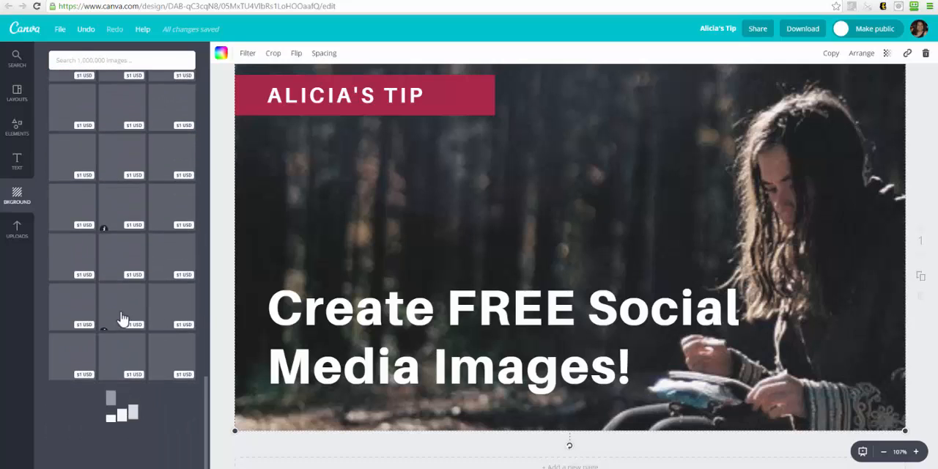
scroll(123, 318, up, 20)
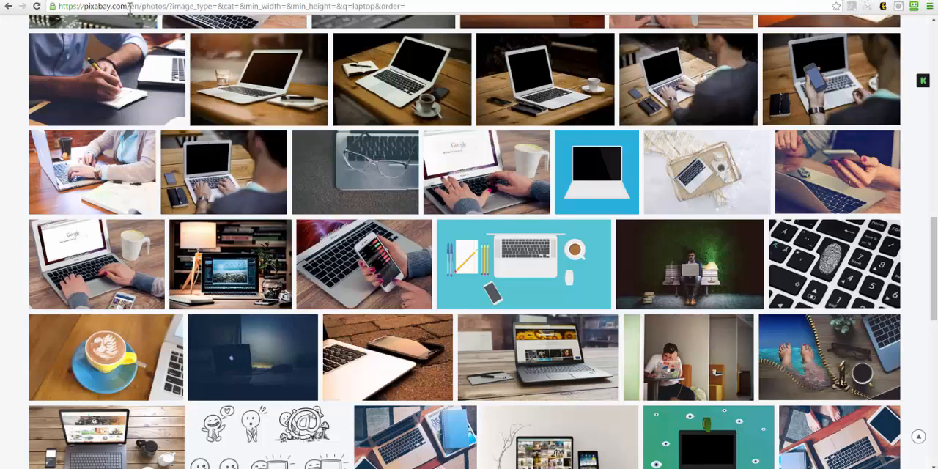
Switch to Pixabay, go to its home page and search all images for "Social Media".
drag(129, 9, 406, 8)
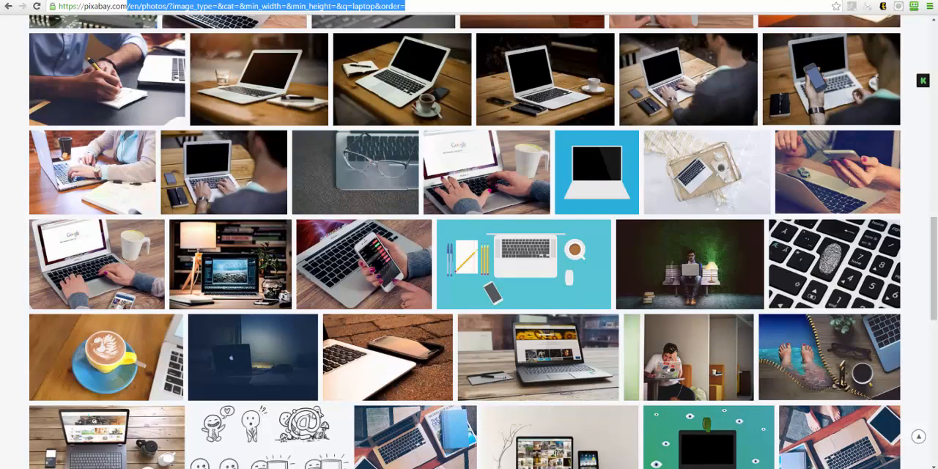
key(Delete)
key(Return)
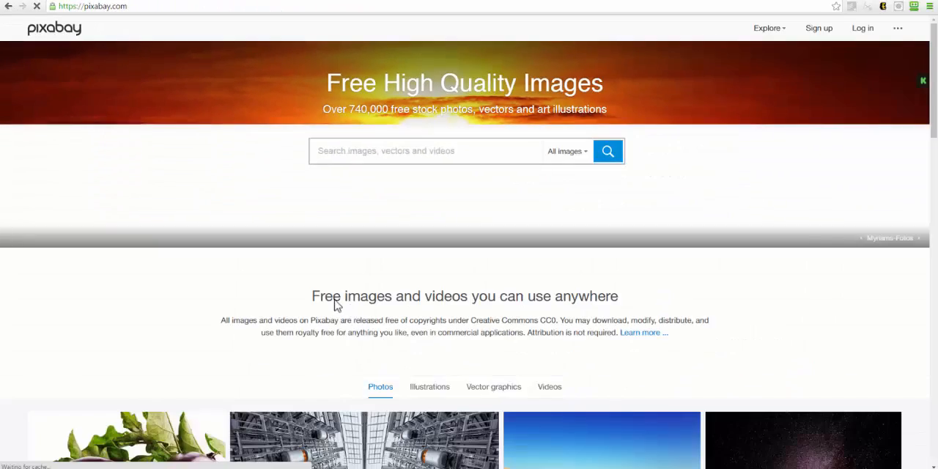
click(345, 149)
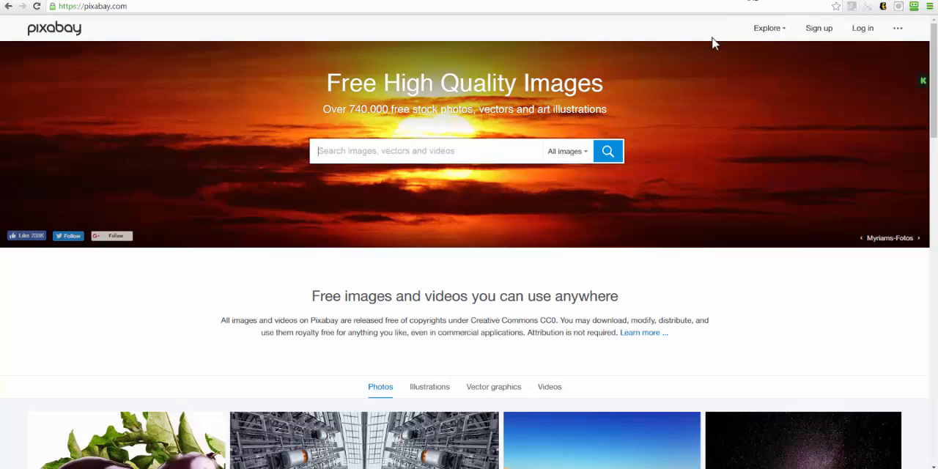
text(Socia)
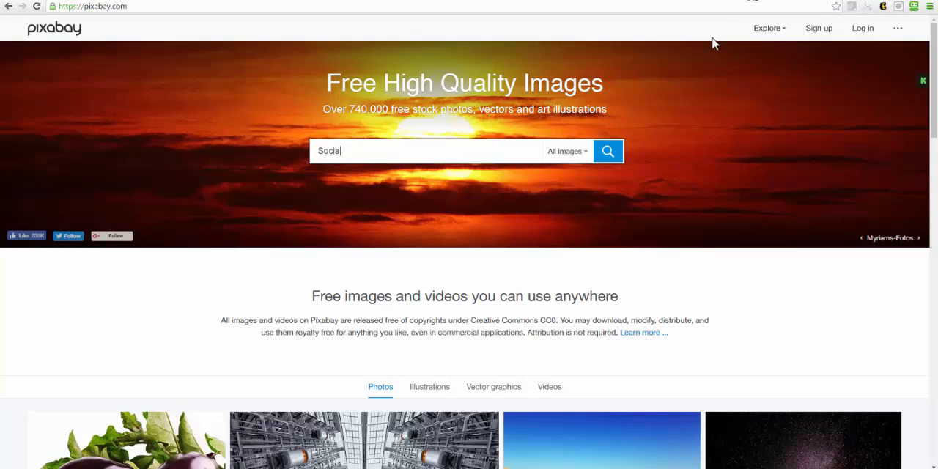
text(l Media)
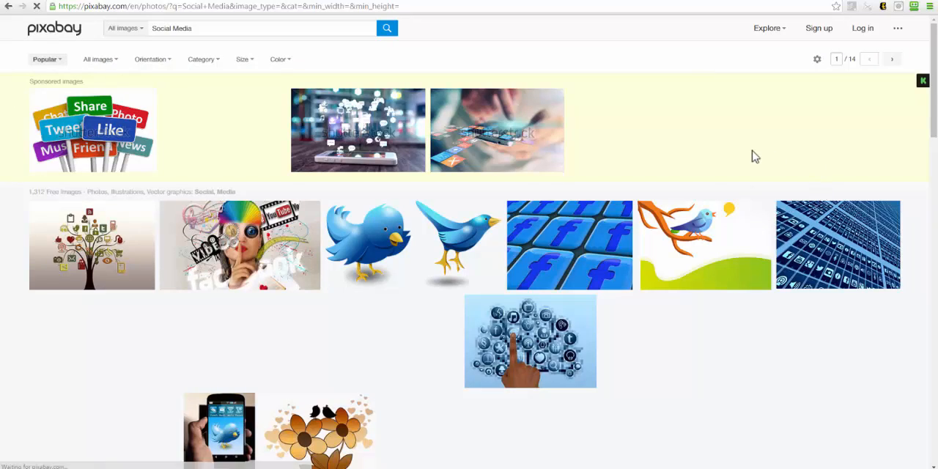
Look through the first page of "Social Media" results for a suitable free background image.
scroll(754, 157, down, 3)
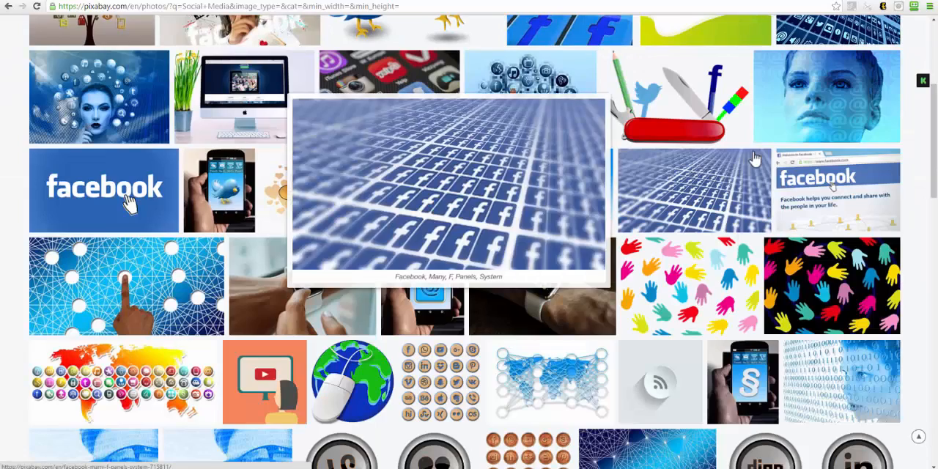
scroll(755, 157, up, 3)
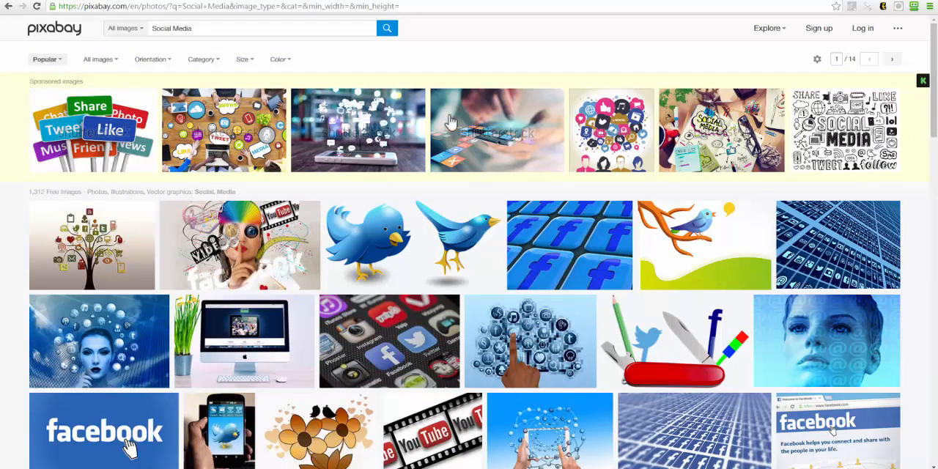
scroll(327, 366, down, 5)
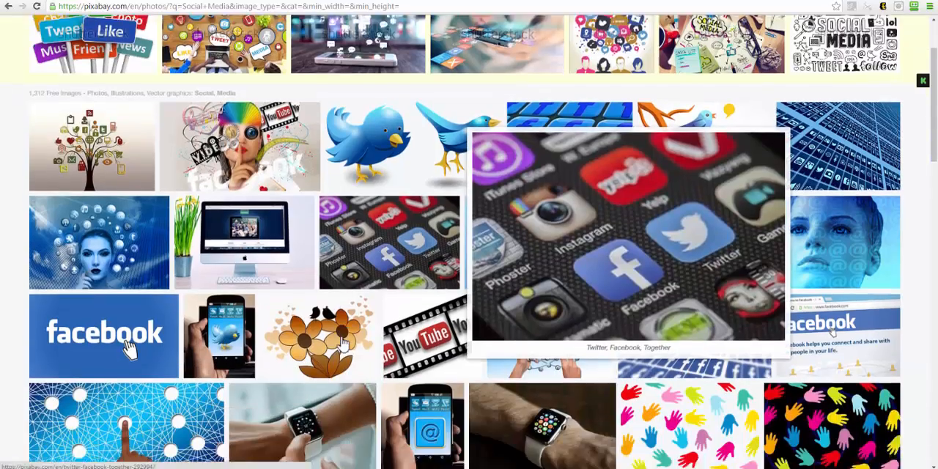
scroll(342, 341, down, 3)
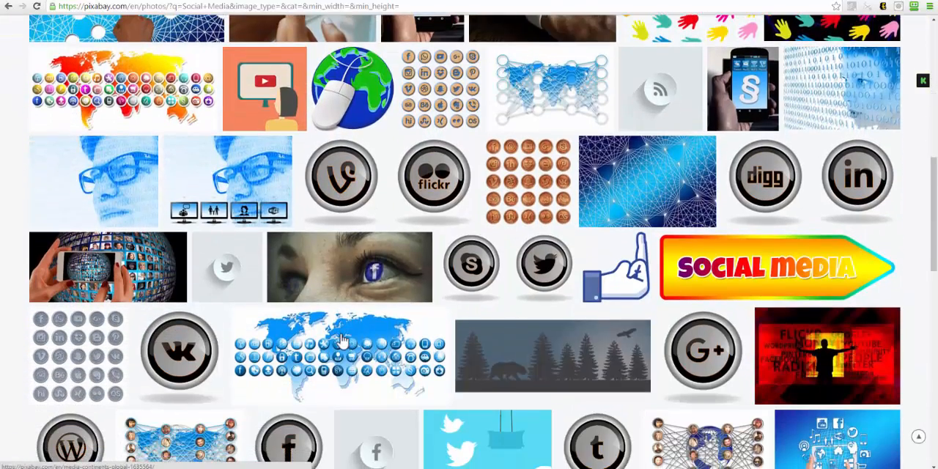
mouse_move(341, 338)
scroll(342, 338, down, 1)
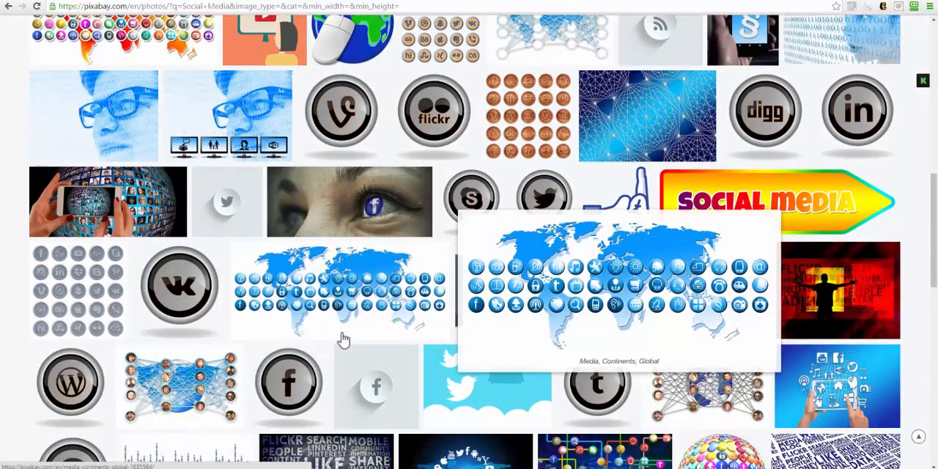
scroll(343, 339, down, 3)
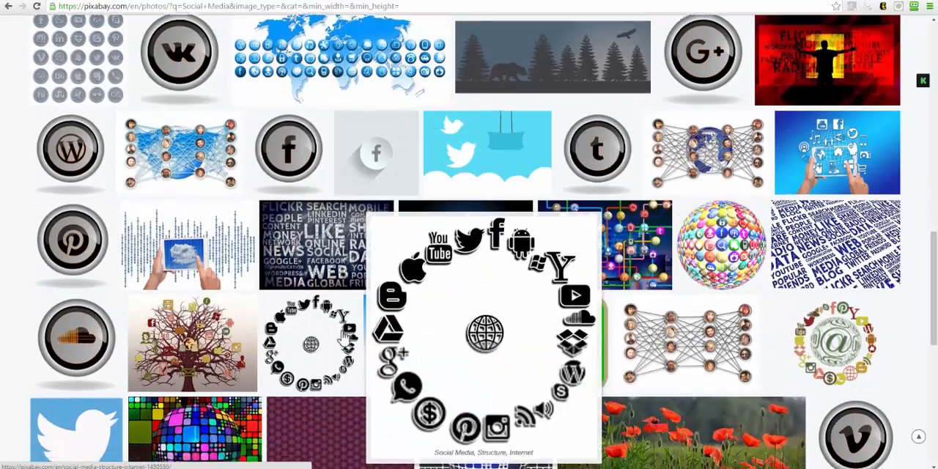
scroll(343, 337, down, 4)
scroll(342, 337, down, 3)
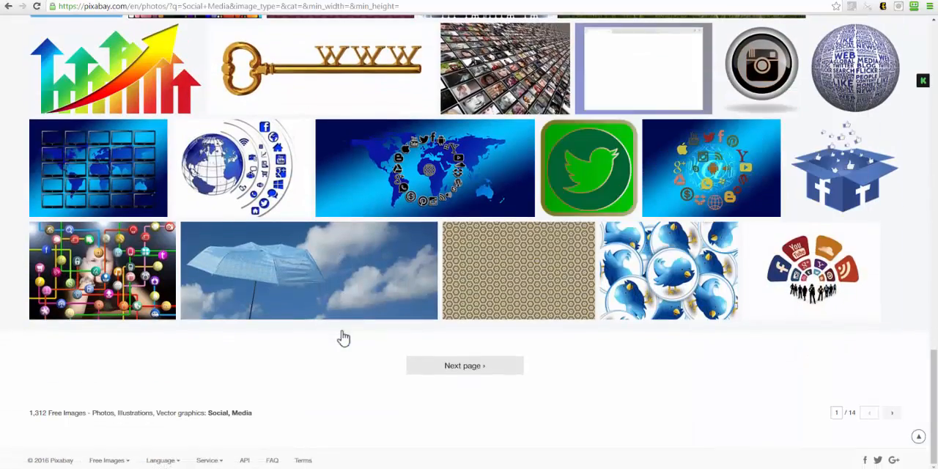
Look through the second page of "Social Media" results for a suitable free background image.
click(452, 368)
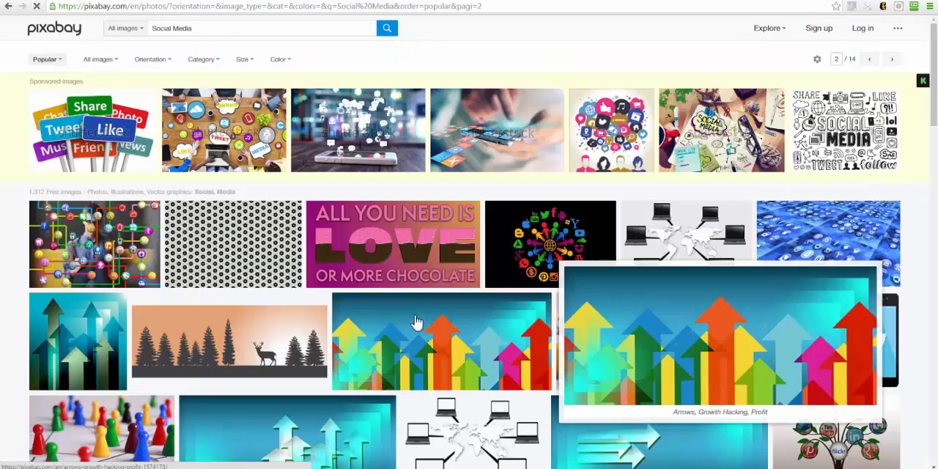
scroll(411, 322, down, 3)
scroll(400, 316, down, 3)
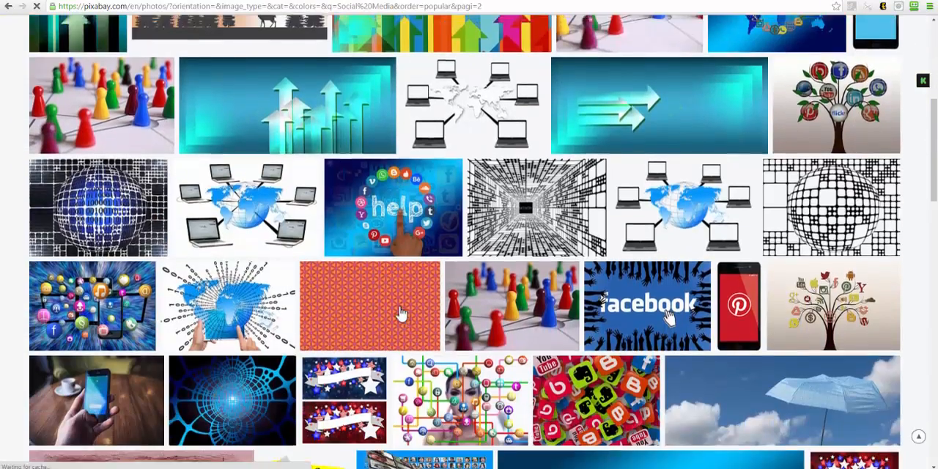
scroll(401, 316, up, 7)
scroll(627, 396, down, 6)
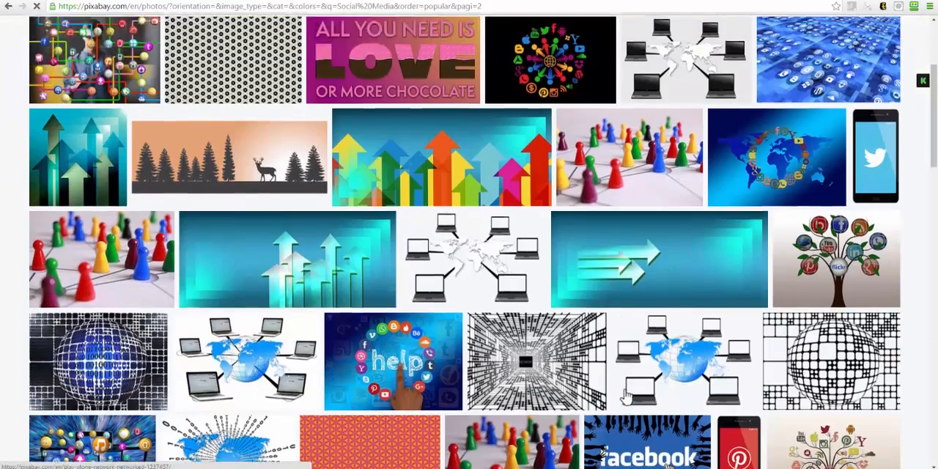
scroll(627, 394, down, 1)
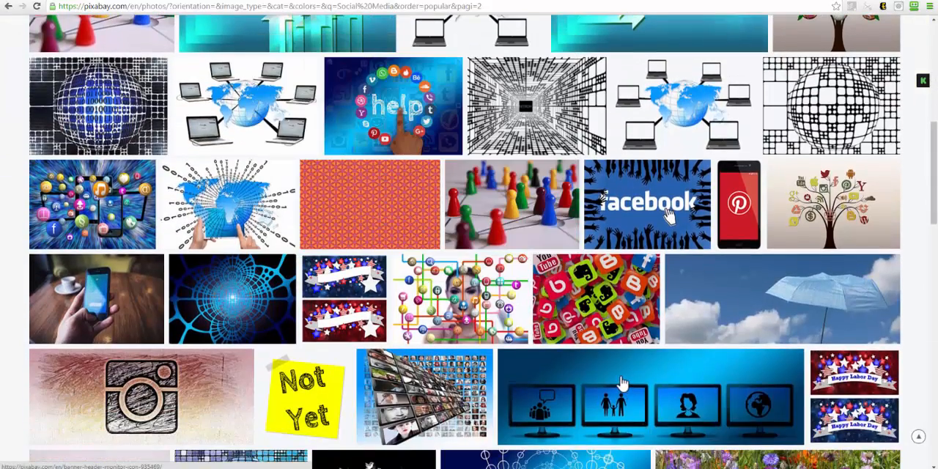
scroll(622, 383, down, 3)
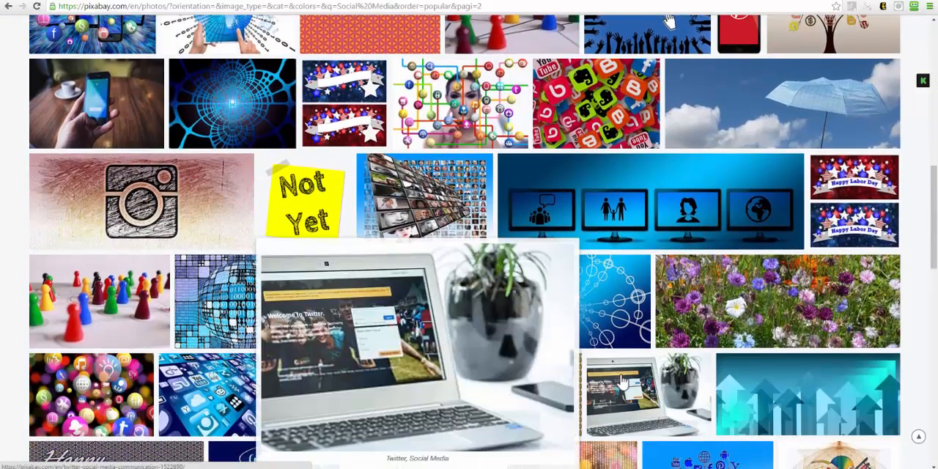
scroll(622, 383, down, 2)
scroll(825, 411, down, 3)
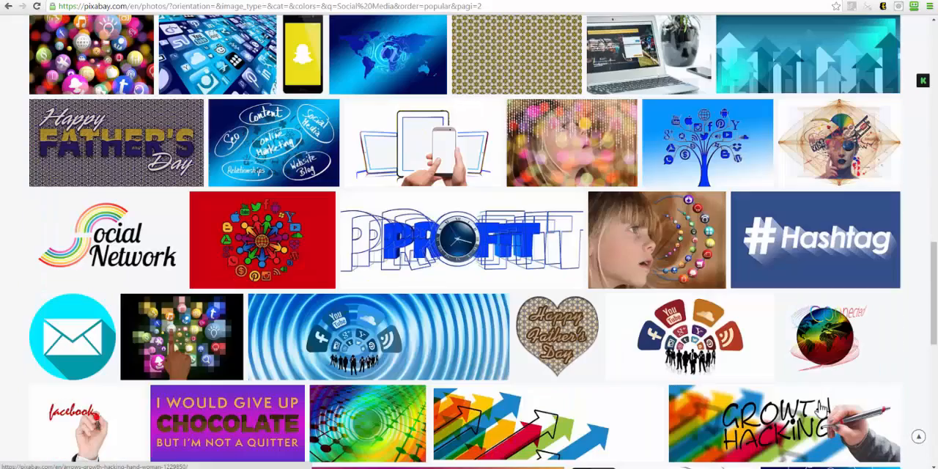
mouse_move(825, 411)
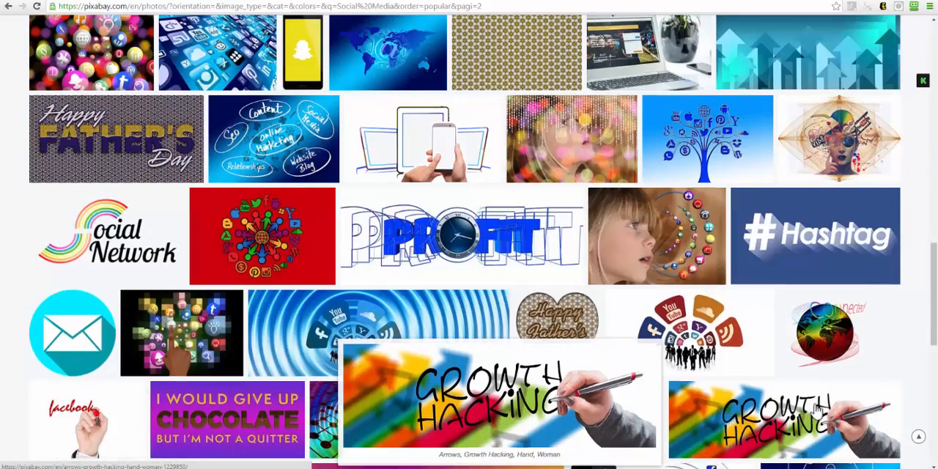
scroll(651, 390, down, 4)
mouse_move(536, 371)
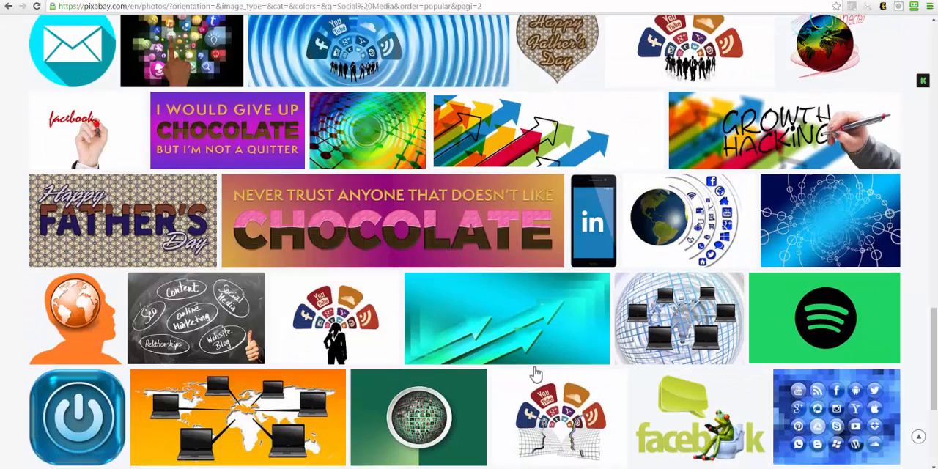
scroll(536, 373, down, 3)
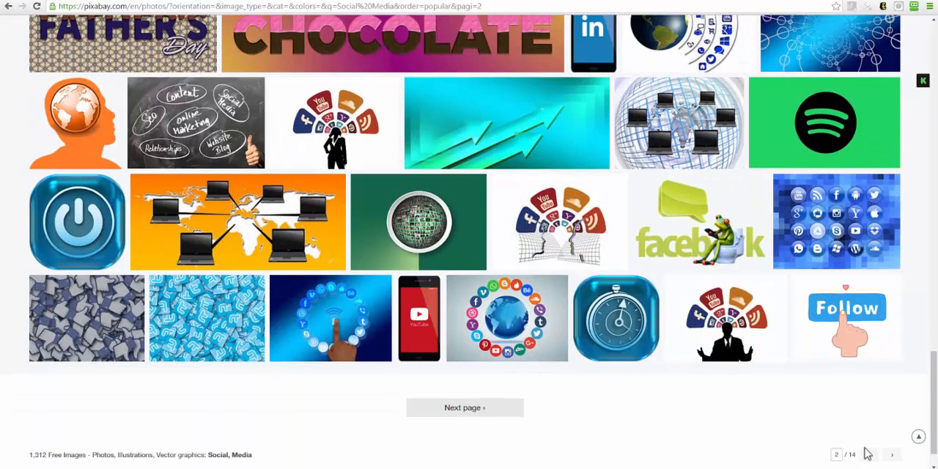
Recheck the first page of results, return to the second page and look through it down to the end.
click(871, 455)
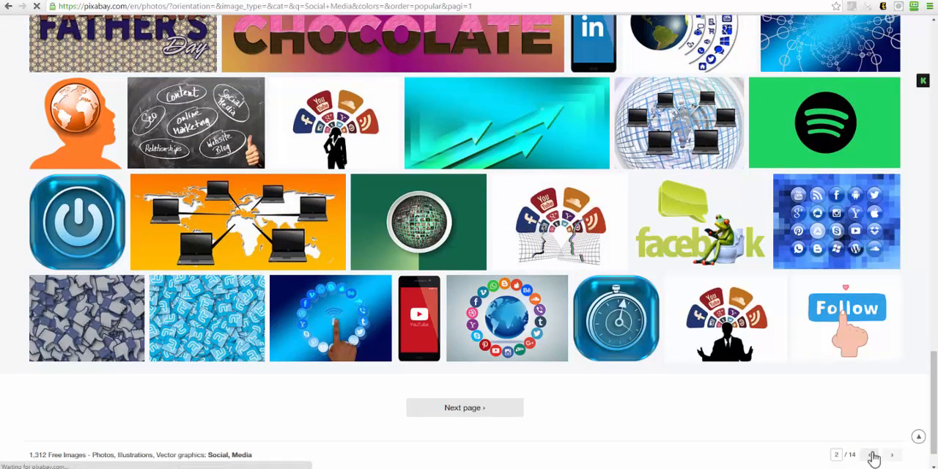
scroll(852, 355, down, 10)
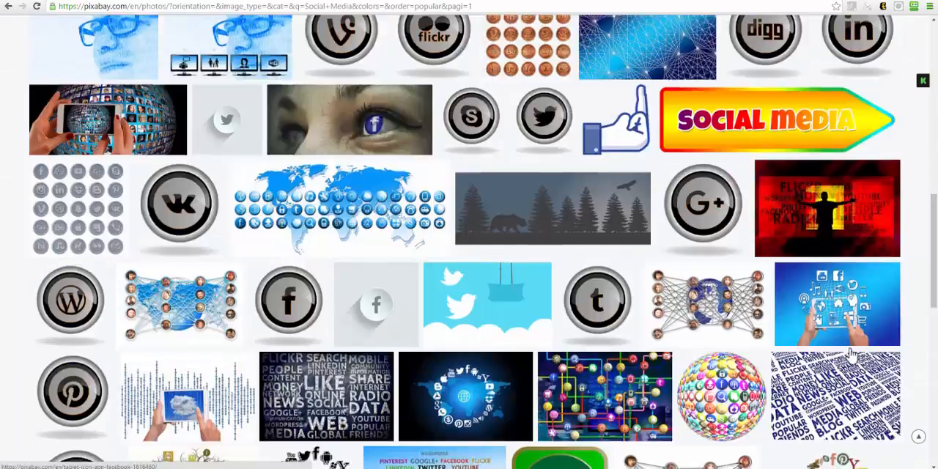
scroll(852, 354, down, 5)
click(892, 415)
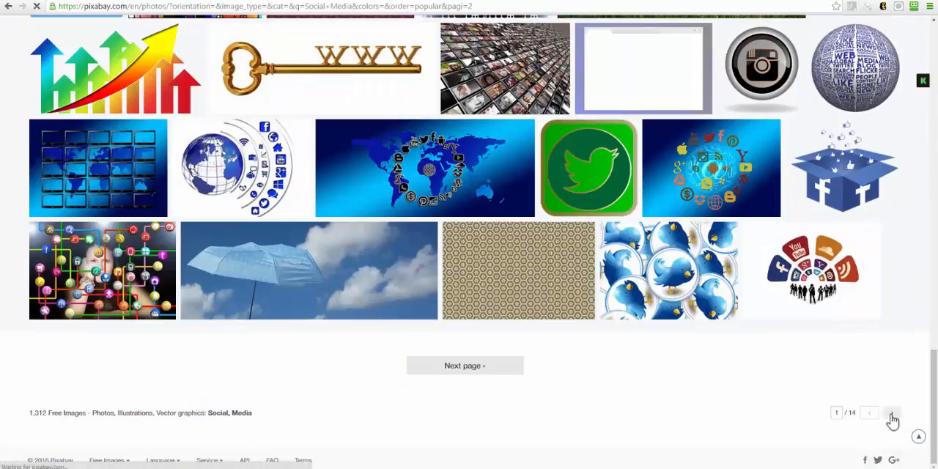
scroll(592, 289, down, 5)
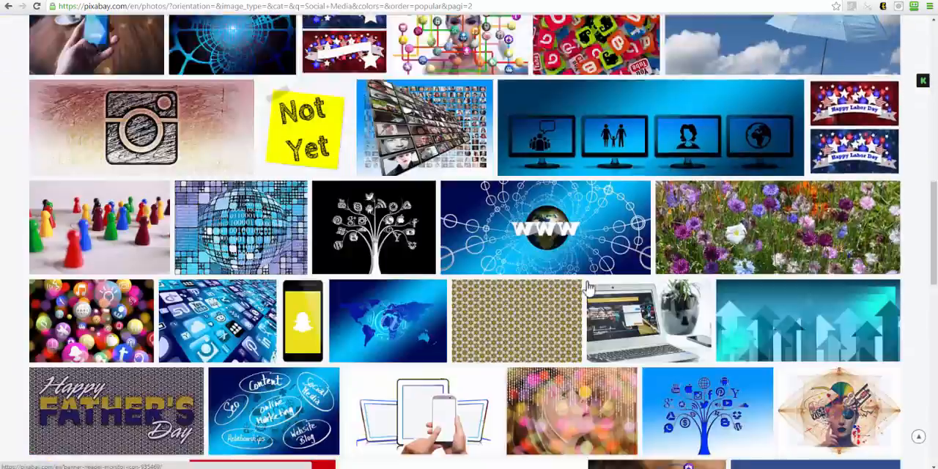
scroll(589, 288, down, 10)
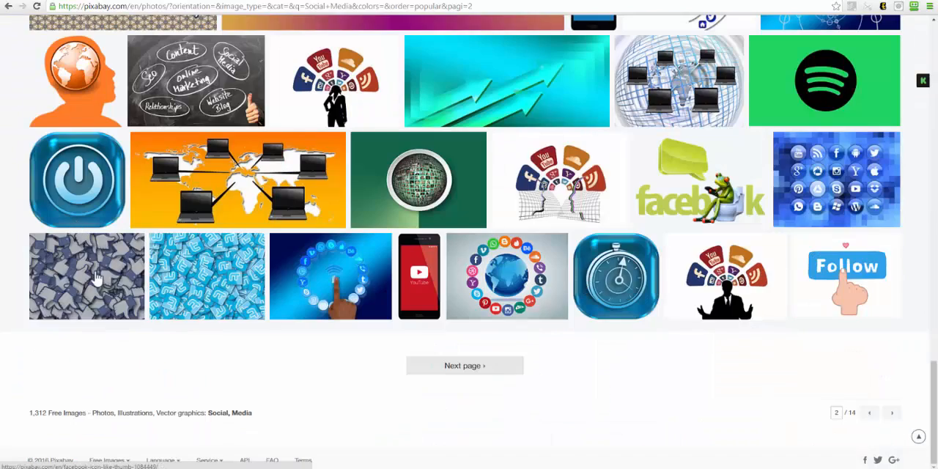
Open the image of piled-up Facebook thumbs and request its free download in size M, 1280×960.
click(96, 277)
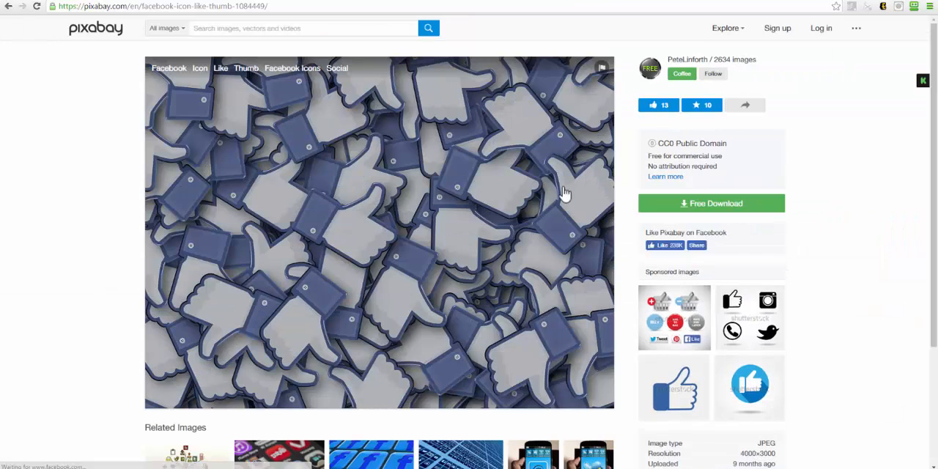
click(703, 206)
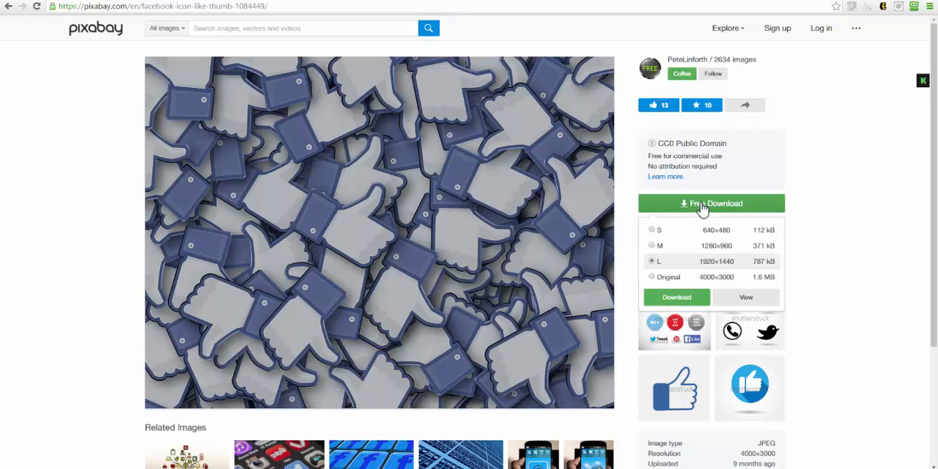
click(723, 252)
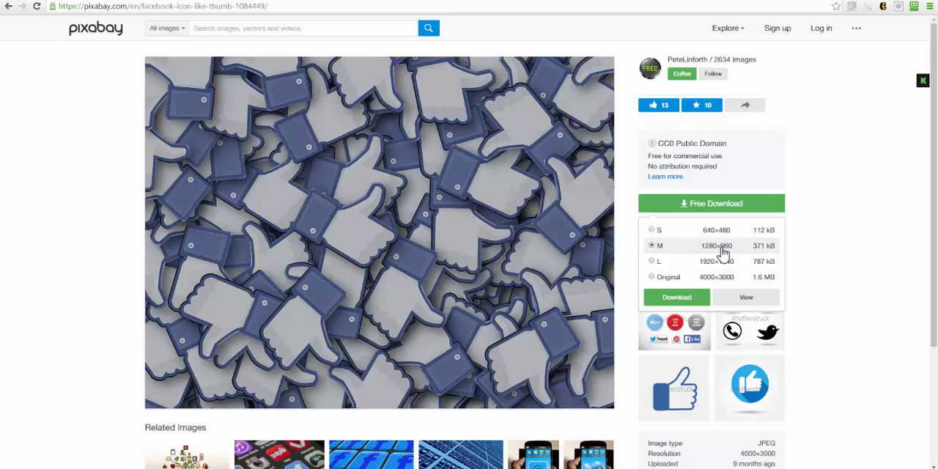
click(689, 301)
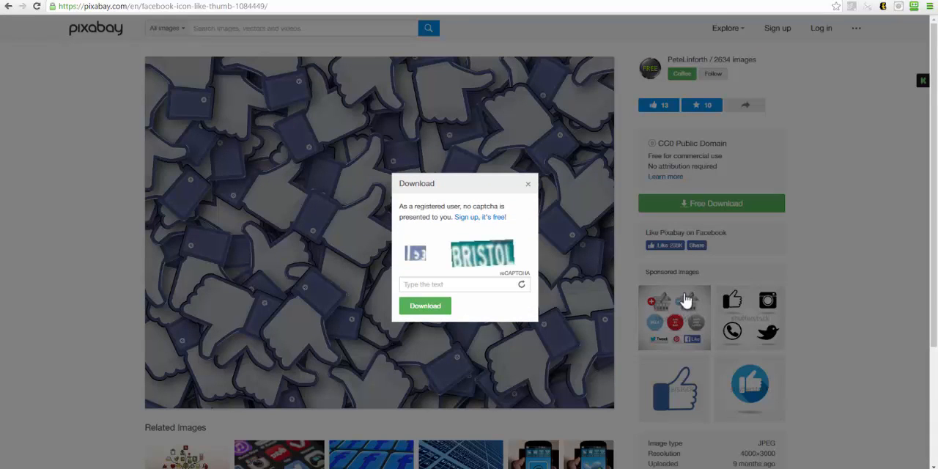
Request a different captcha, enter its verification text and download the image.
click(521, 286)
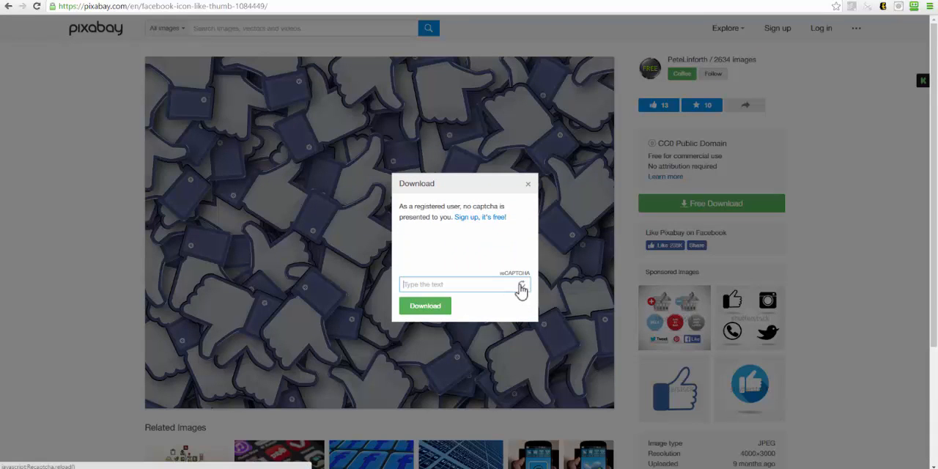
click(522, 287)
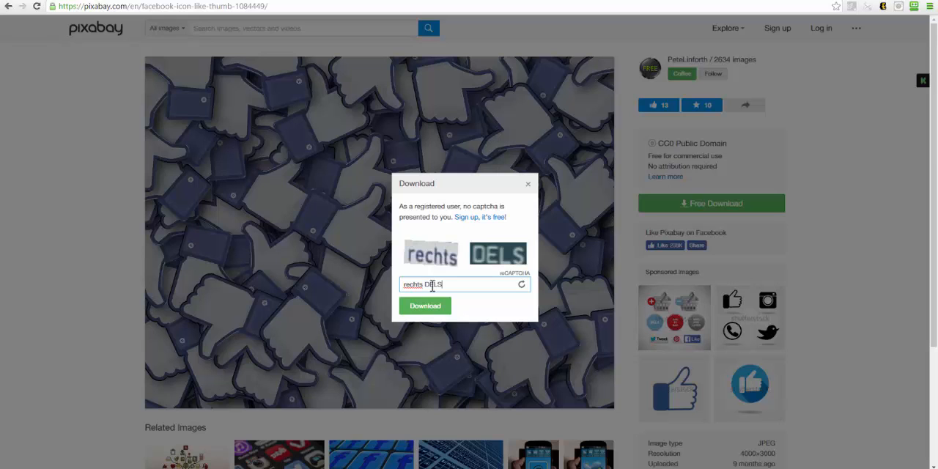
click(426, 306)
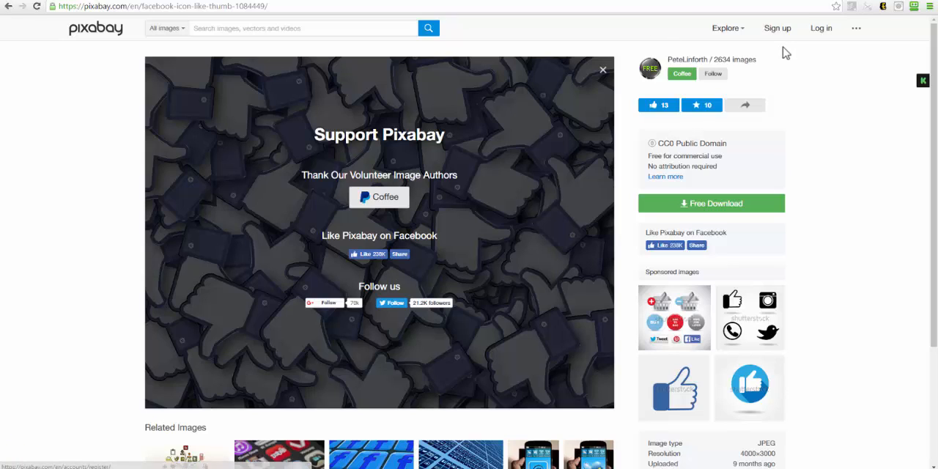
Switch to Canva and upload the downloaded Facebook thumbs image to the own images.
click(762, 0)
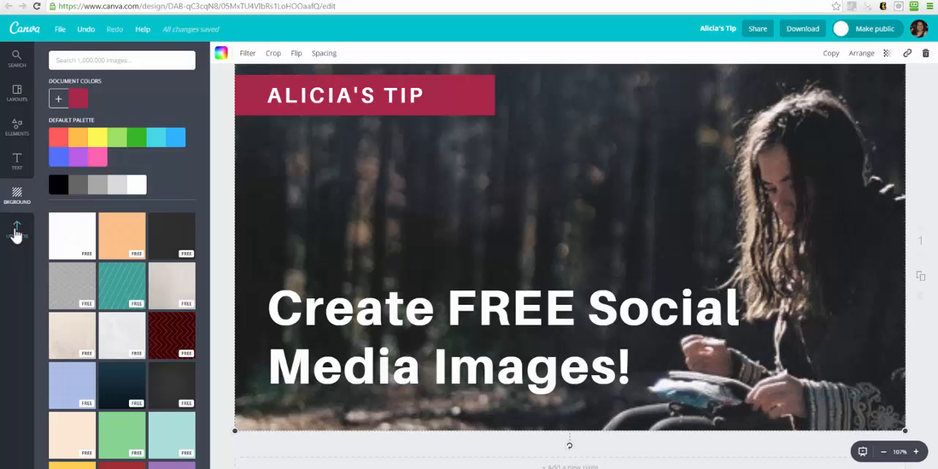
click(15, 235)
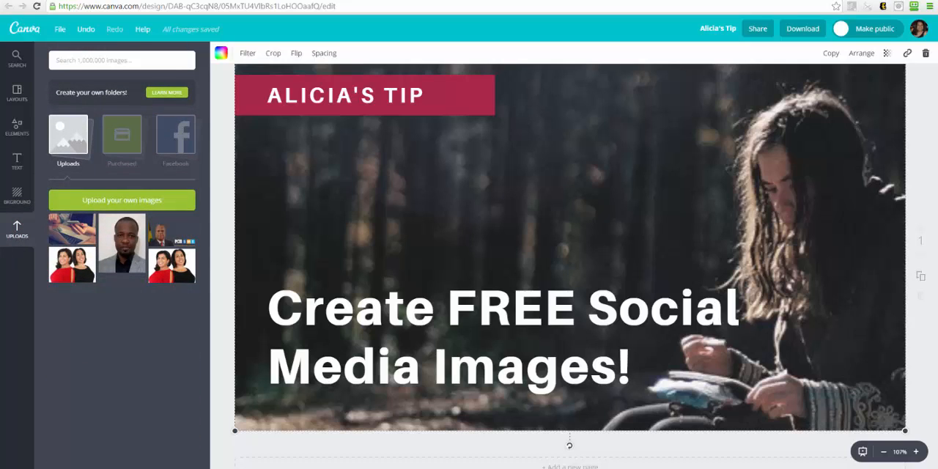
drag(130, 245, 134, 242)
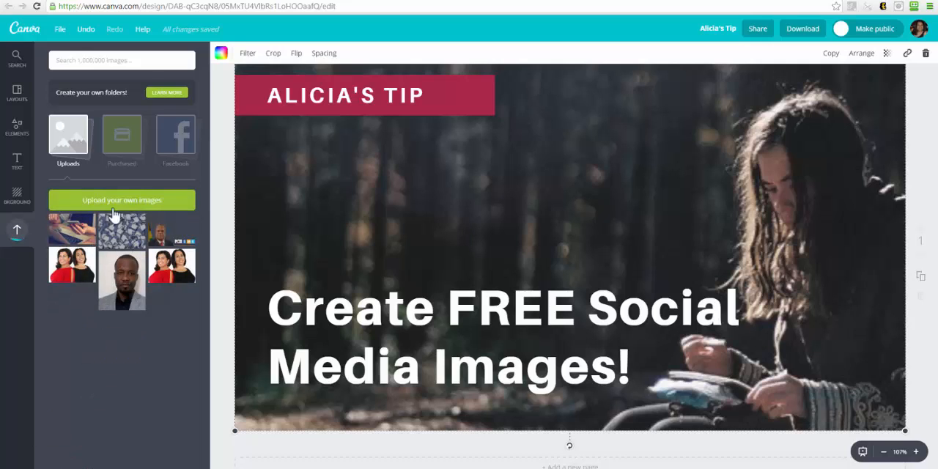
Add the uploaded thumbs image to the thumbnail and make it the full background behind the text.
click(122, 238)
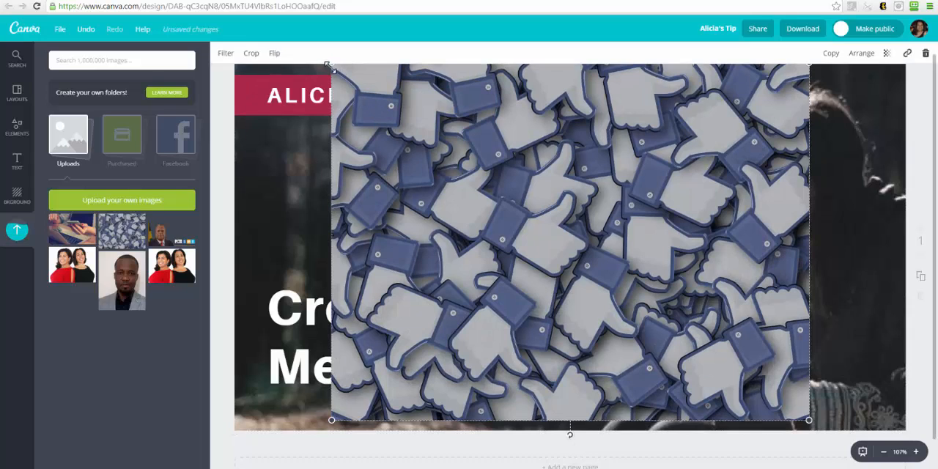
drag(329, 66, 167, 96)
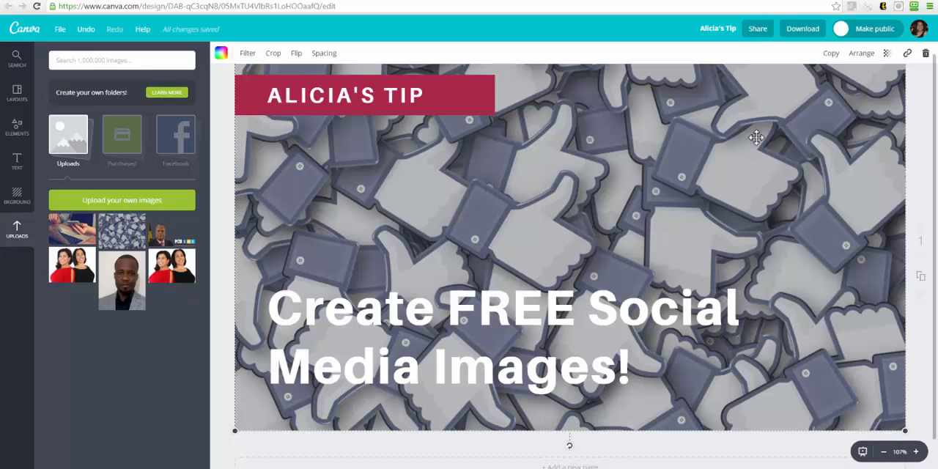
mouse_move(756, 138)
mouse_down()
mouse_move(766, 241)
mouse_move(758, 274)
mouse_move(771, 121)
mouse_move(773, 130)
mouse_move(758, 132)
mouse_up()
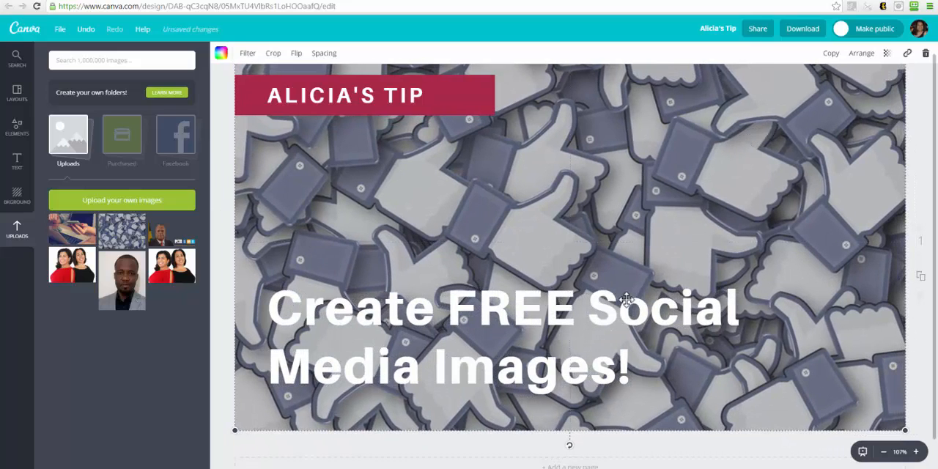
Try the "Create FREE Social Media Images!" headline in the document's dark red color.
click(587, 328)
drag(632, 370, 279, 310)
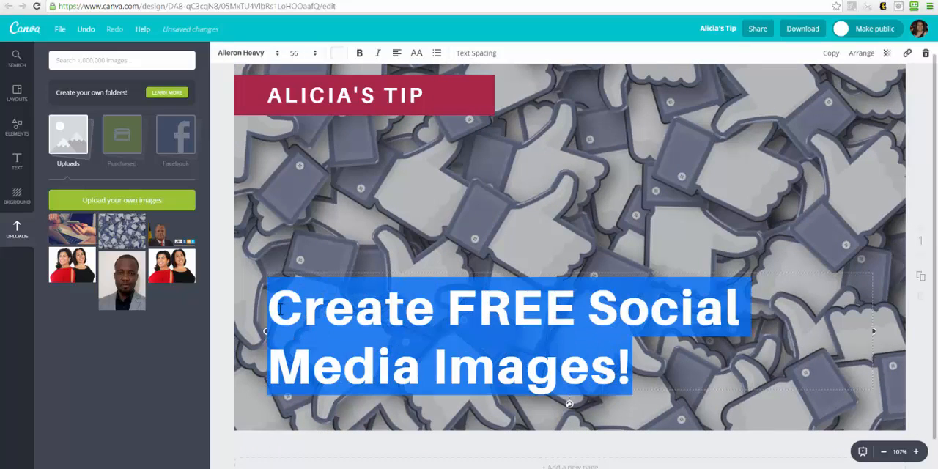
click(337, 53)
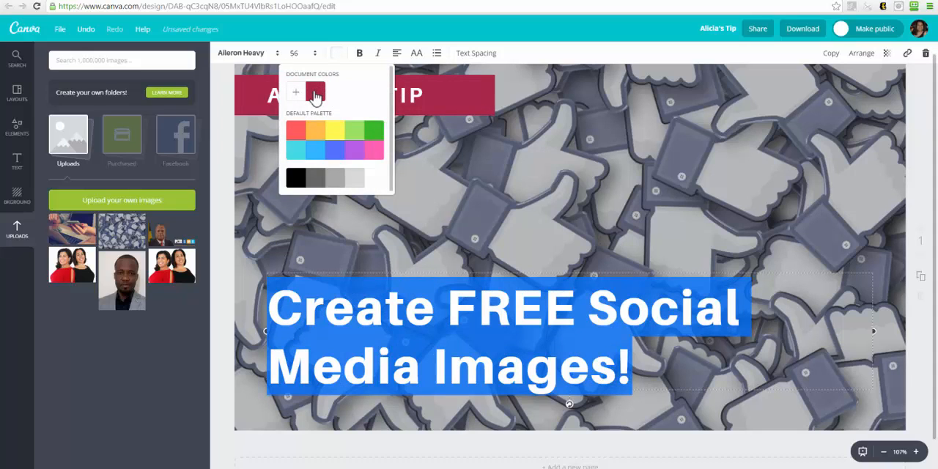
click(323, 90)
click(357, 283)
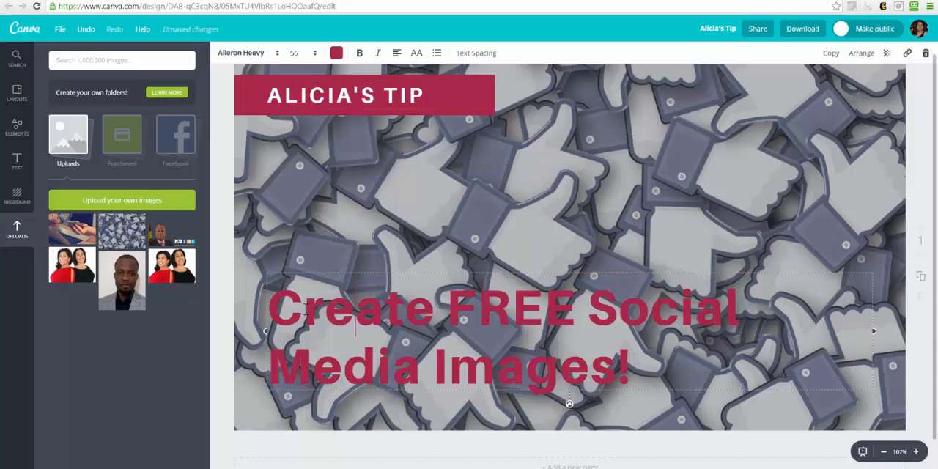
Recolor the whole "Create FREE Social Media Images!" headline to black.
drag(269, 308, 635, 379)
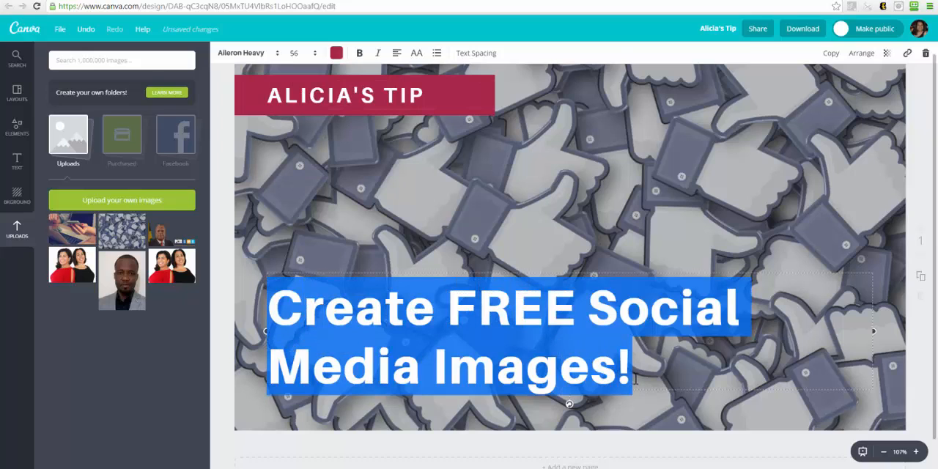
click(336, 53)
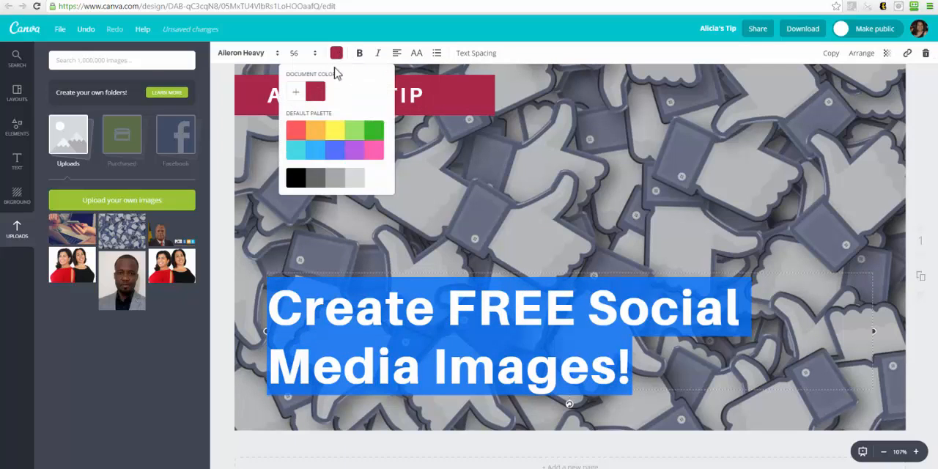
click(299, 181)
Set the transparency of the thumbs background image to 31.
click(592, 210)
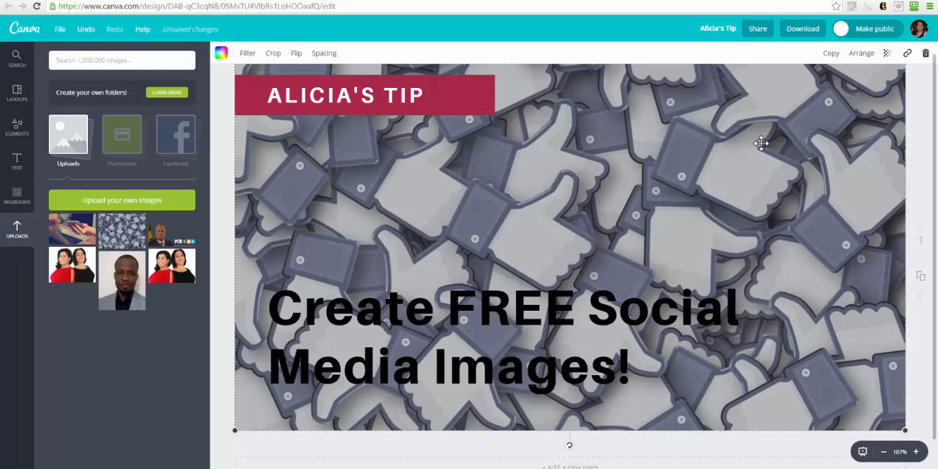
click(887, 54)
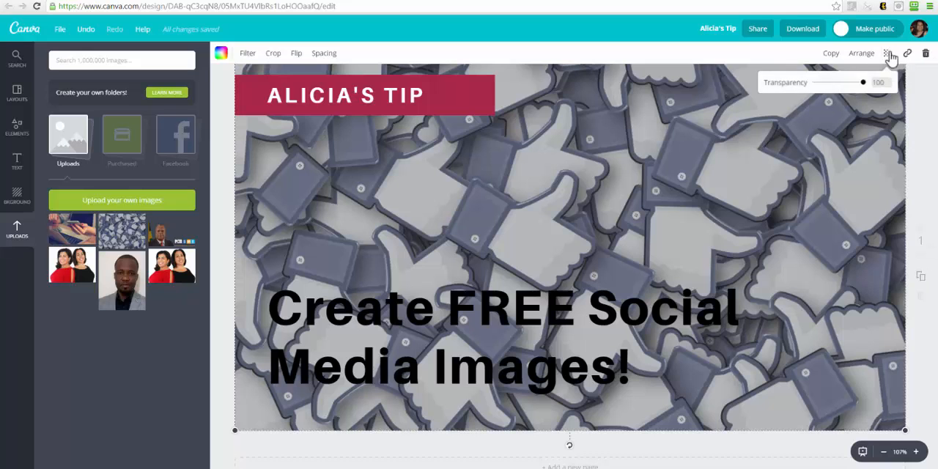
click(830, 83)
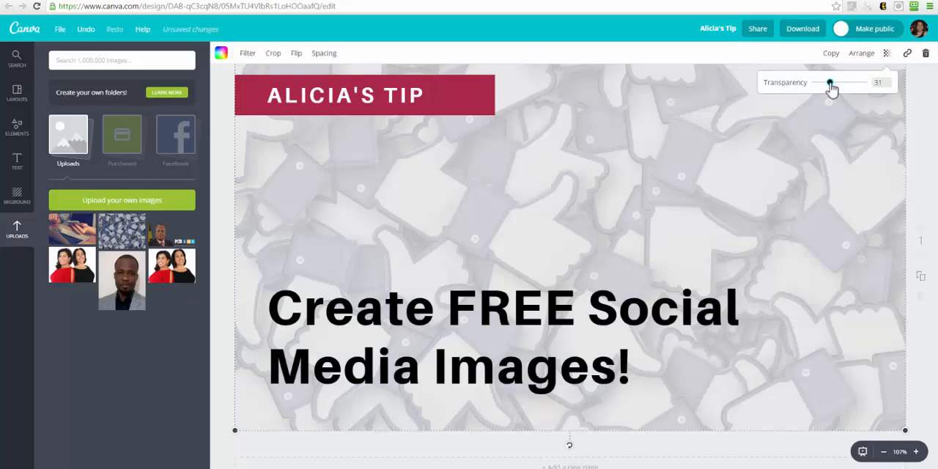
Make the thumbs background image slightly more opaque.
mouse_move(831, 83)
mouse_down()
mouse_move(865, 87)
mouse_move(839, 88)
mouse_up()
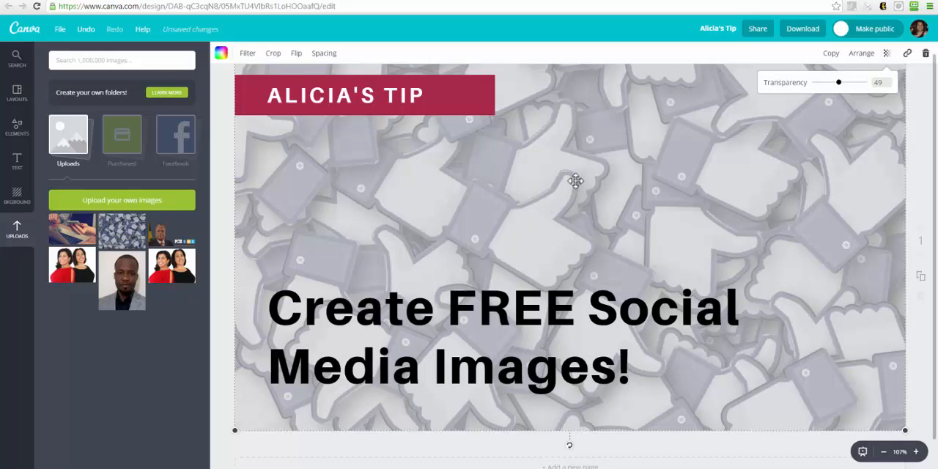
Move the headline up toward the middle of the thumbnail, add "How To" before "Create", and start a new line at "FREE".
click(433, 315)
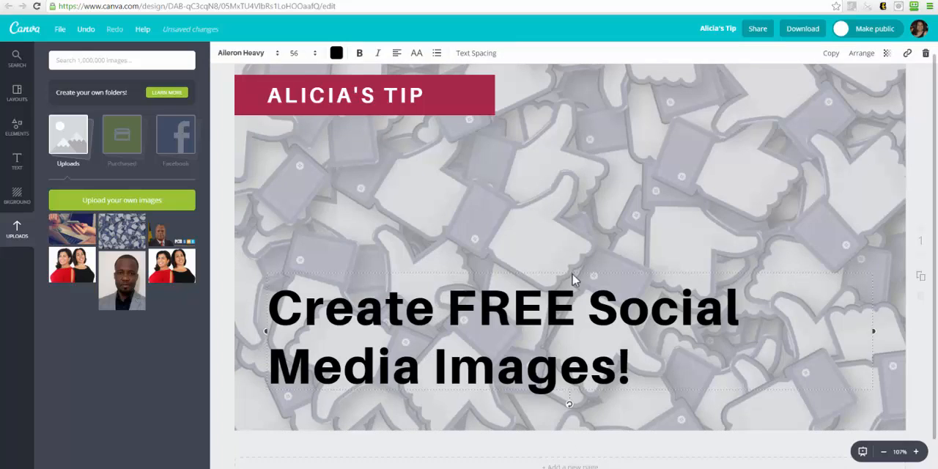
drag(572, 272, 629, 204)
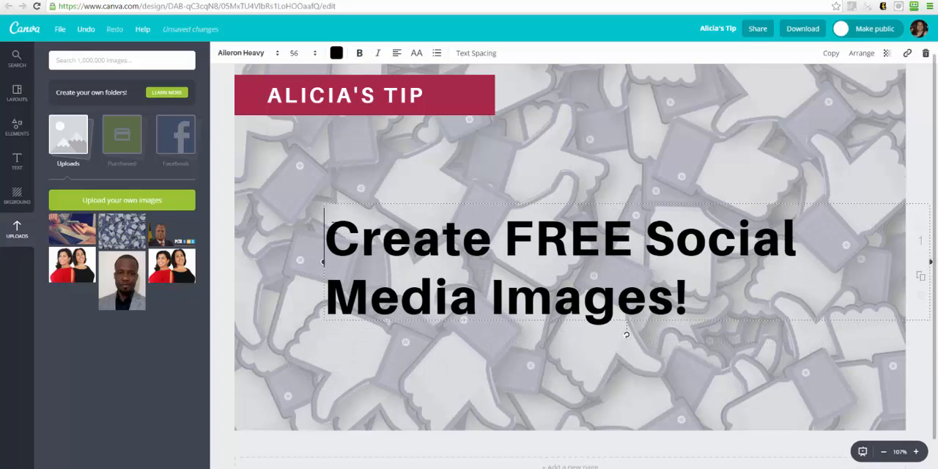
text(How TO)
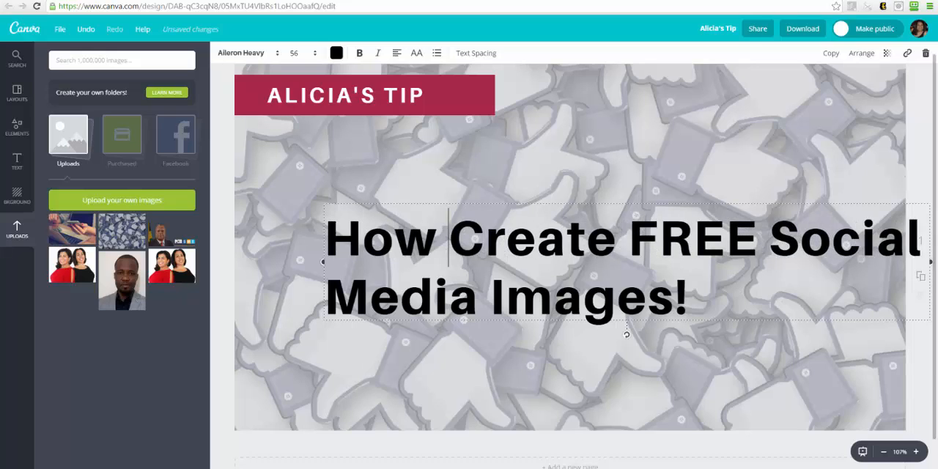
key(BackSpace)
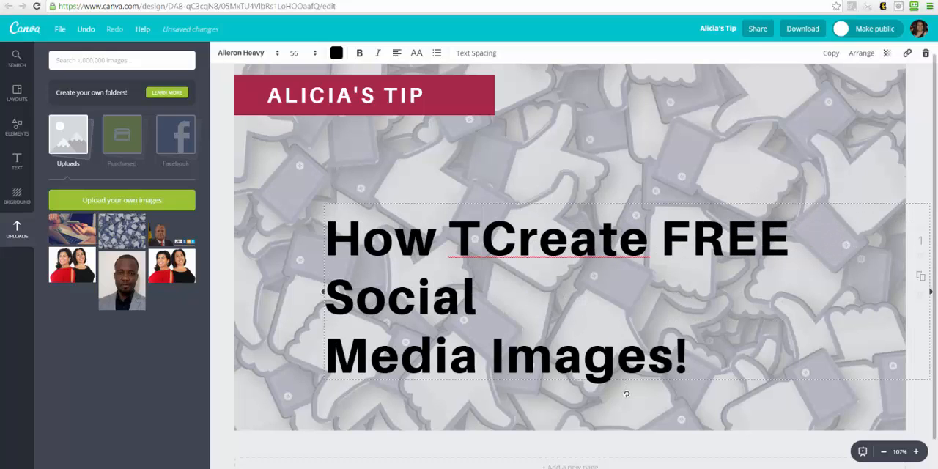
text(o)
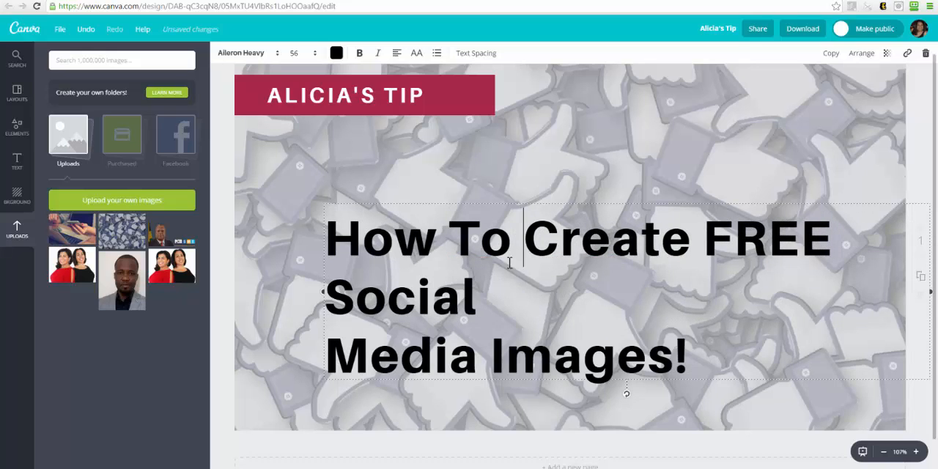
click(718, 231)
key(Return)
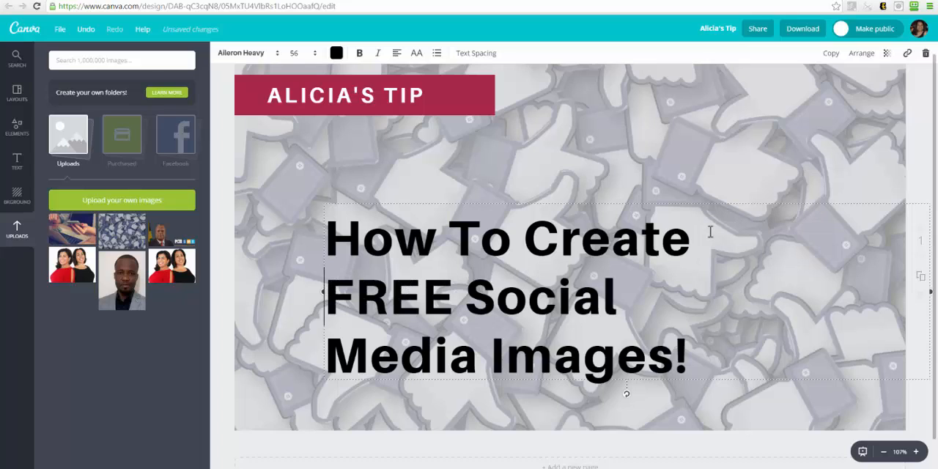
Replace the word "FREE" in the headline with "Amazing".
click(643, 238)
drag(360, 289, 332, 290)
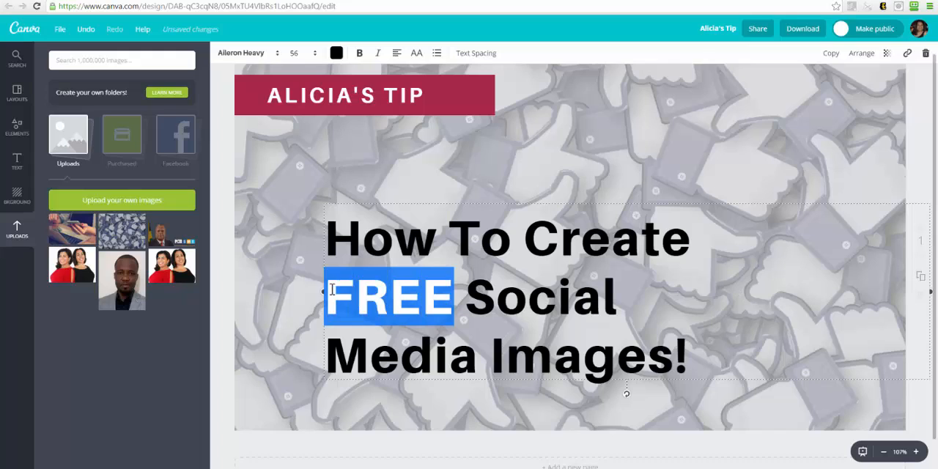
text(Amazin)
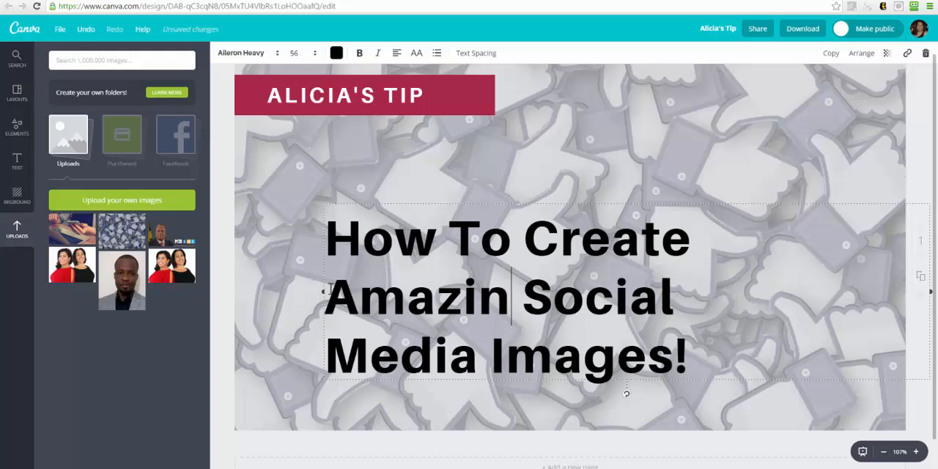
text(g)
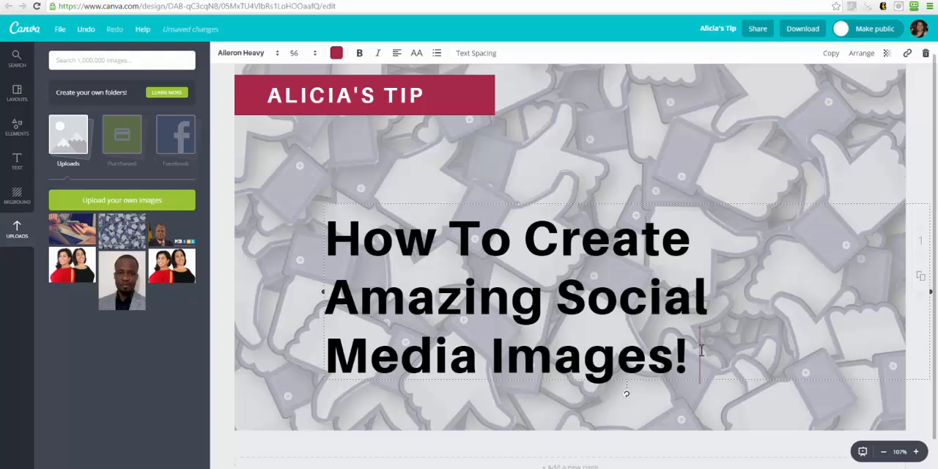
Add the line "(and it's FREE!)" below "Media Images!" in the headline.
key(Return)
text((and it's)
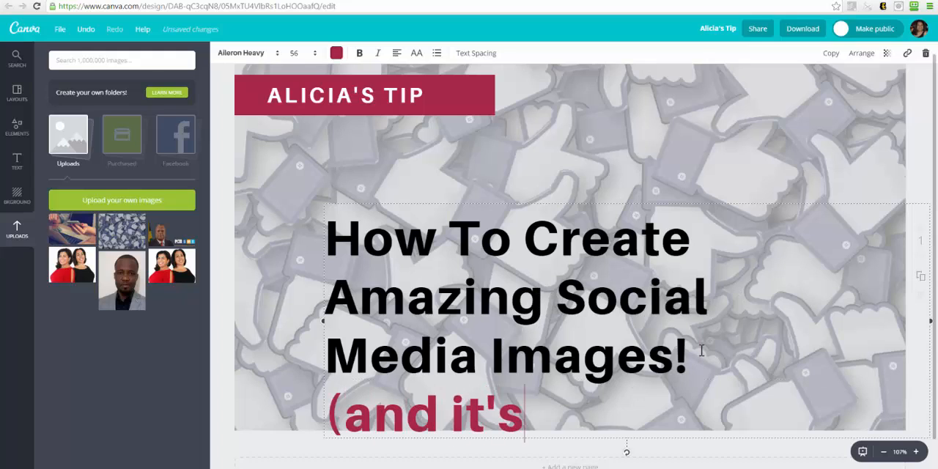
text( FREE)
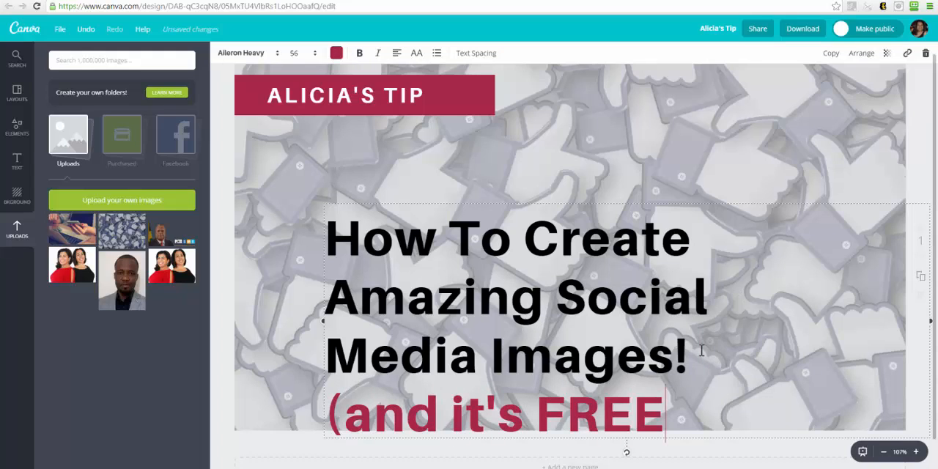
text(!))
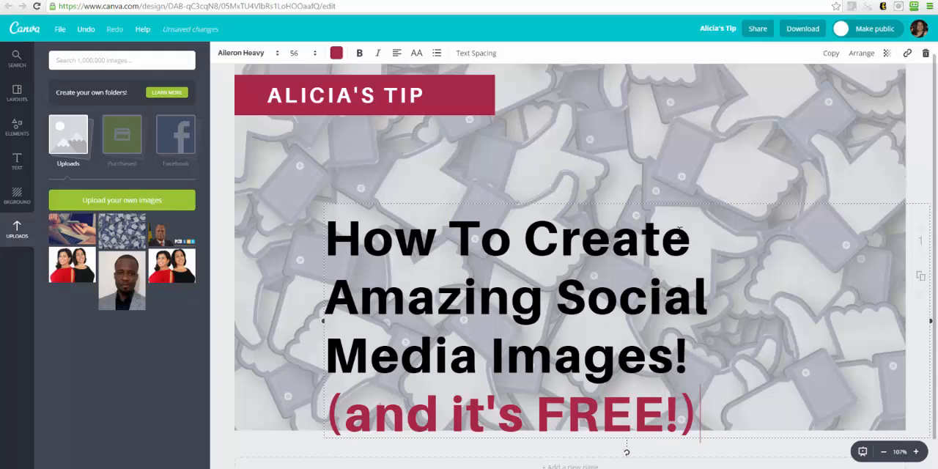
Try font sizes 24 and 36 on the headline text and set it back to 56.
drag(704, 399, 323, 411)
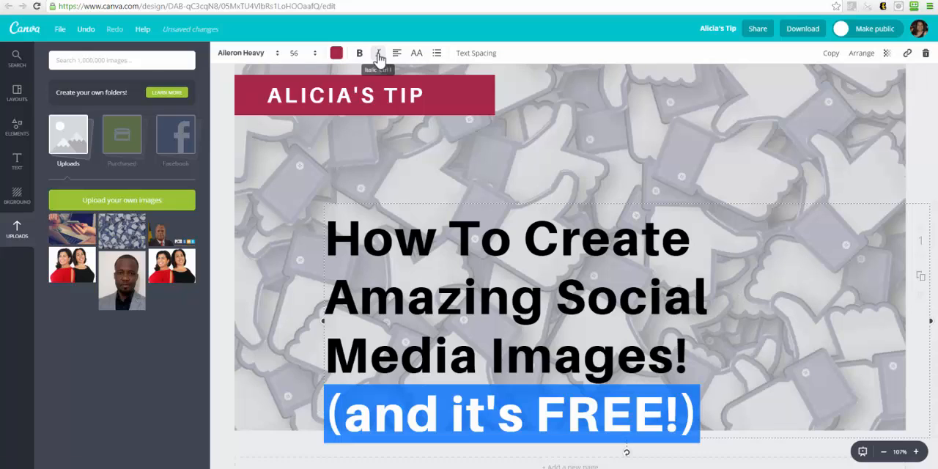
click(313, 53)
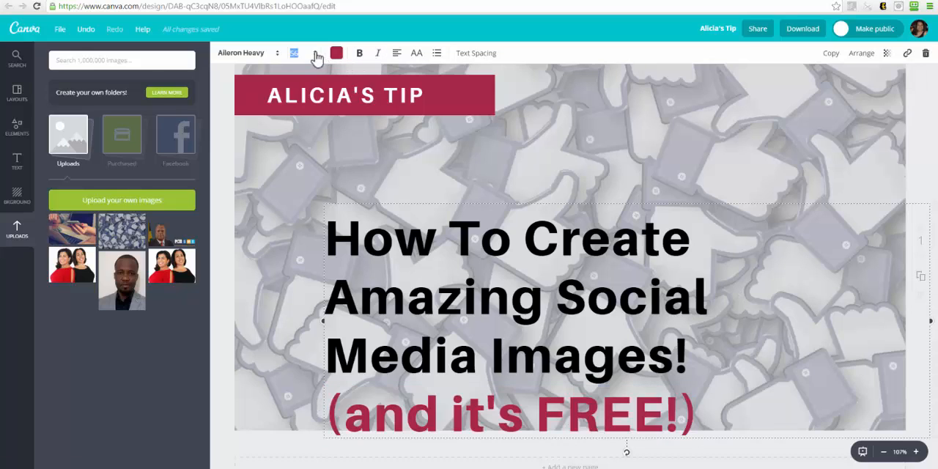
click(297, 133)
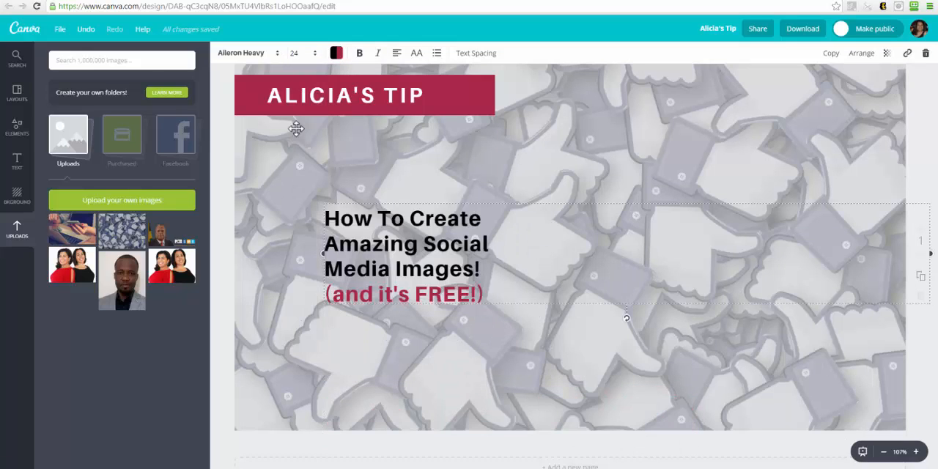
click(314, 53)
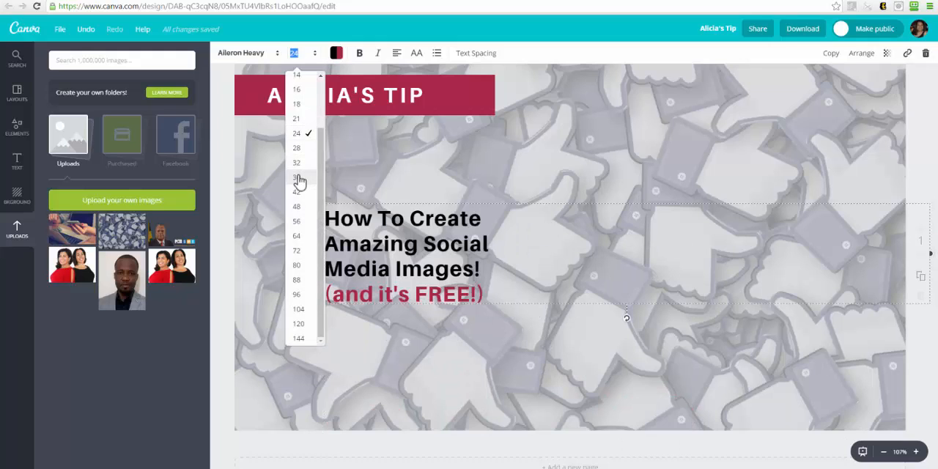
click(302, 181)
click(313, 53)
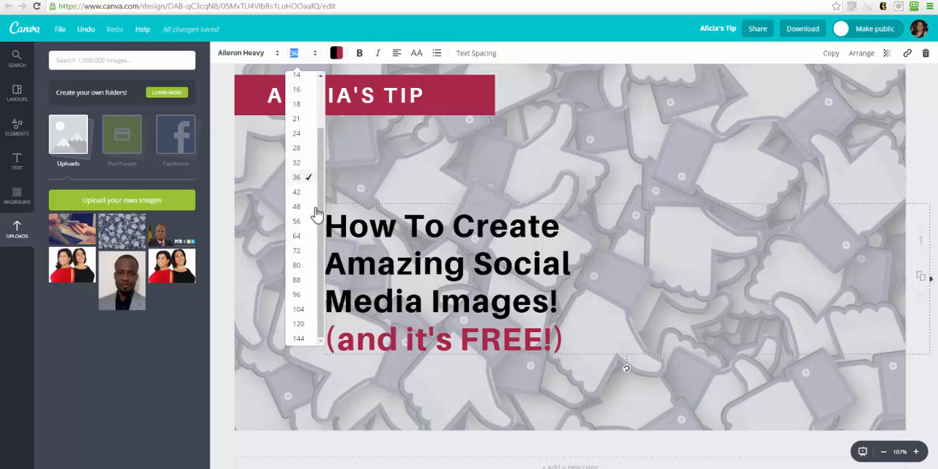
click(297, 220)
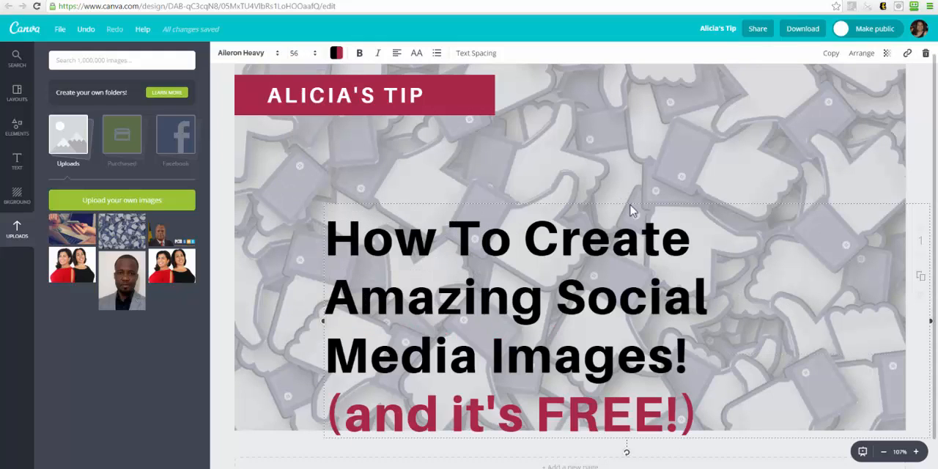
Move the headline up below the red banner, widen its text box, and shift it toward the right half of the thumbnail.
drag(630, 202, 623, 153)
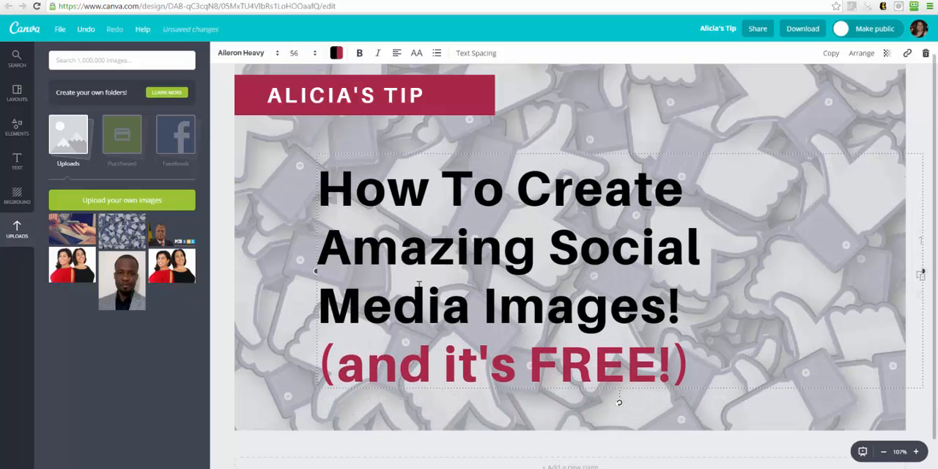
drag(314, 271, 246, 272)
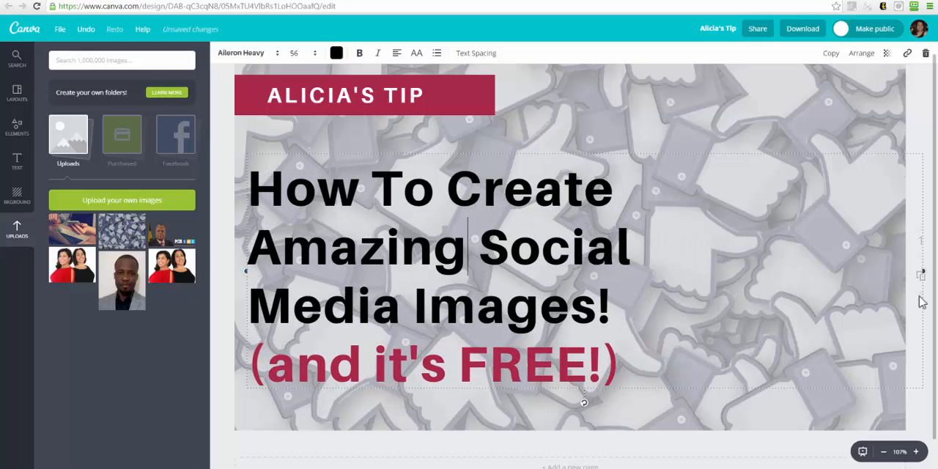
click(616, 147)
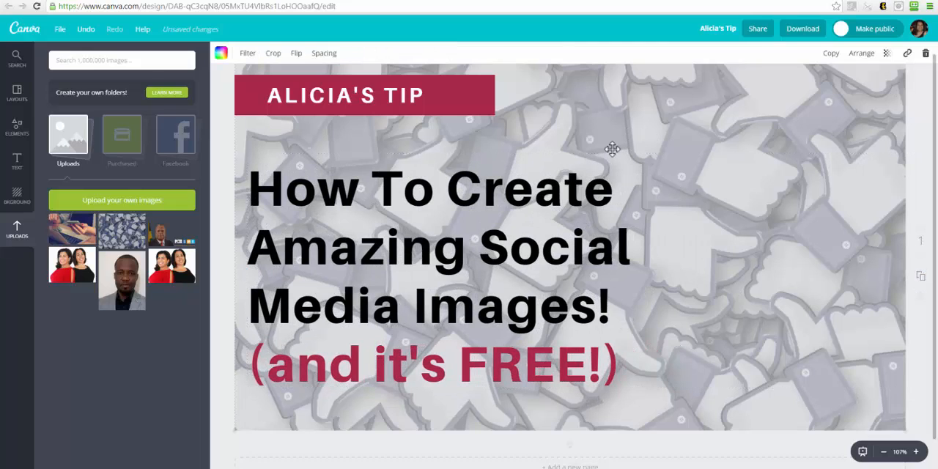
click(490, 216)
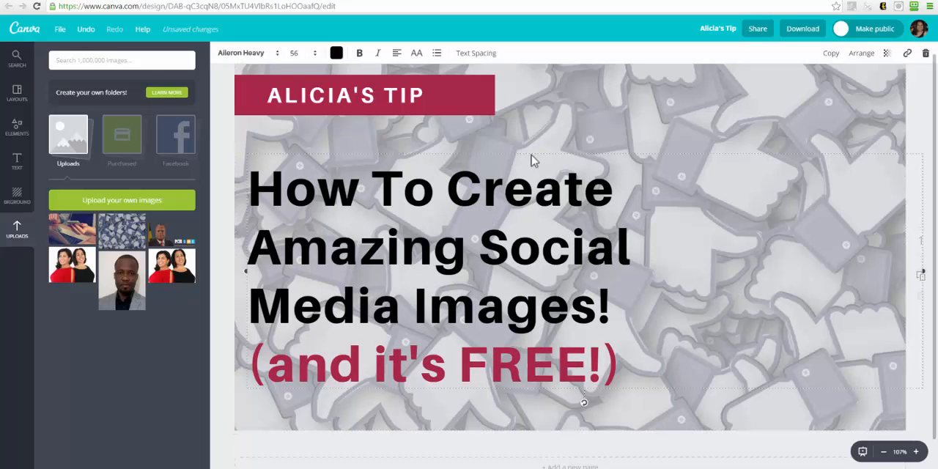
drag(524, 152, 687, 158)
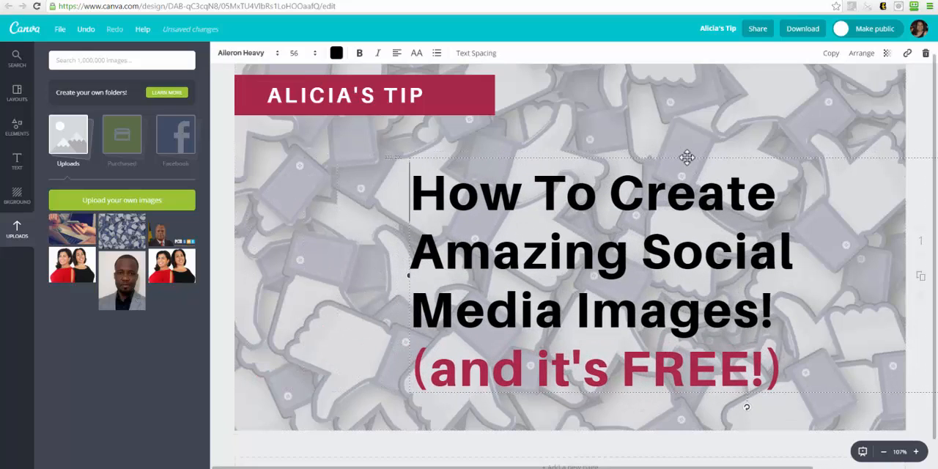
Change the headline's last line to "(For FREE!)" and indent it with spaces to sit roughly centered under the other lines.
click(605, 360)
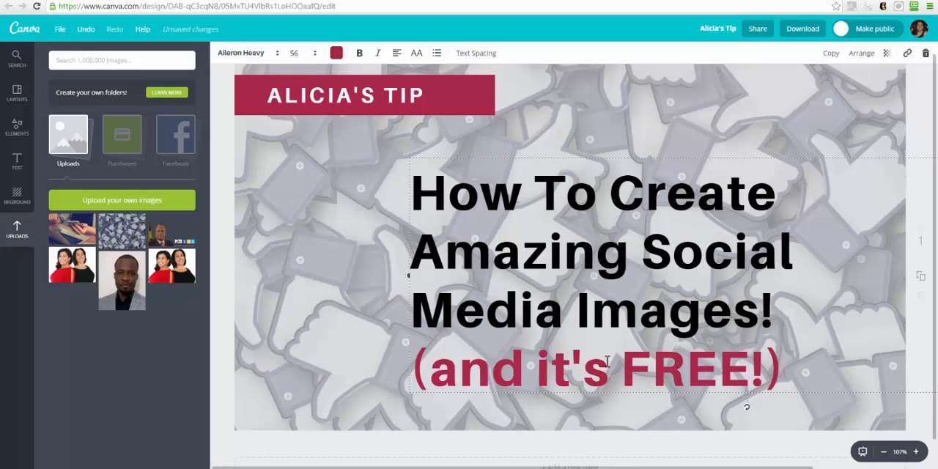
drag(607, 360, 427, 359)
text(F)
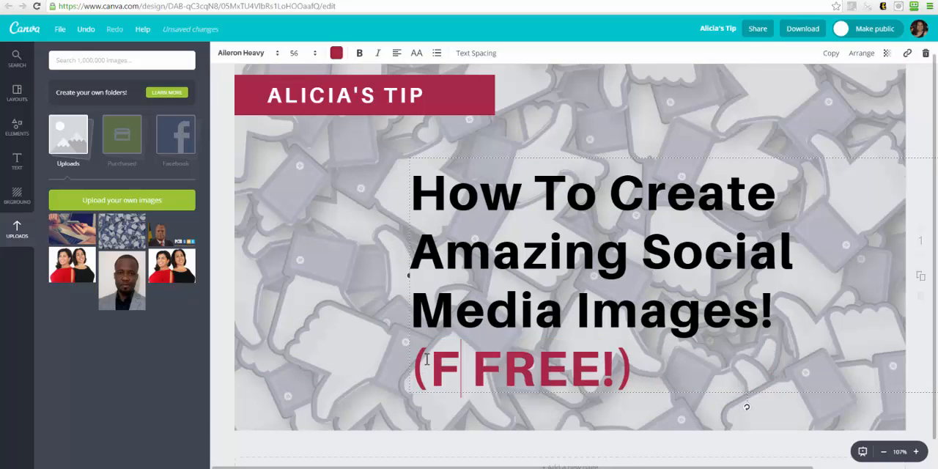
text(or)
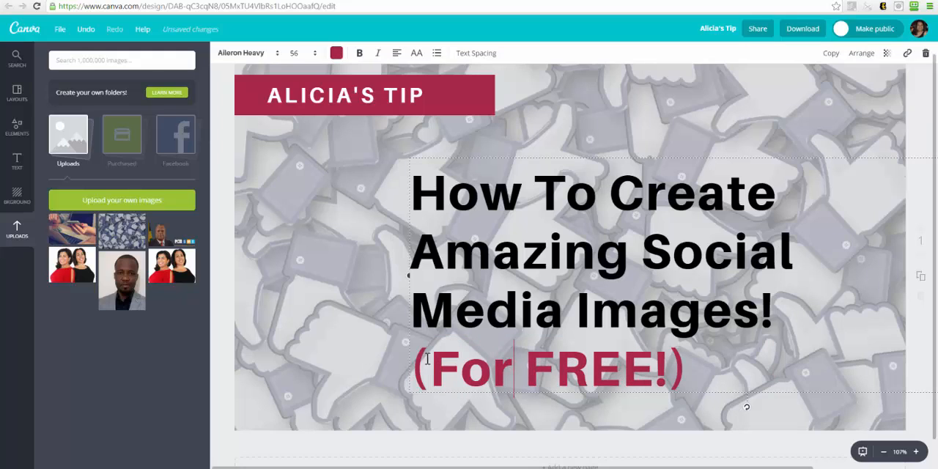
click(417, 354)
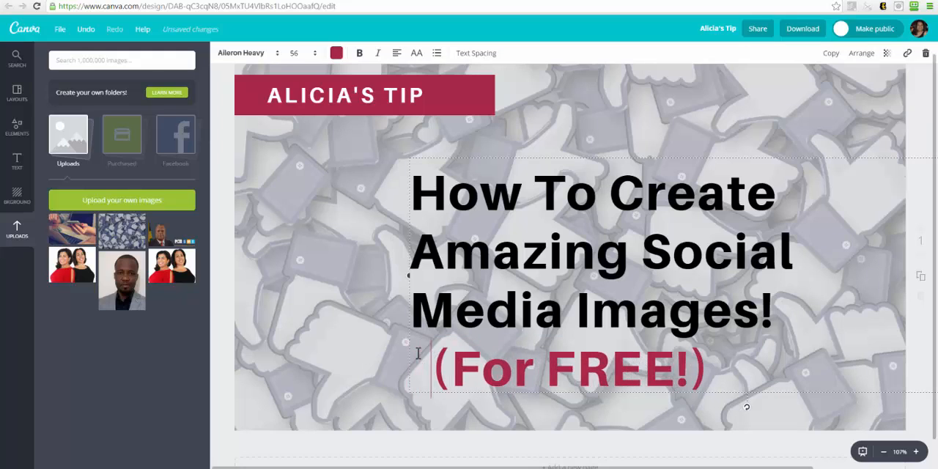
click(803, 129)
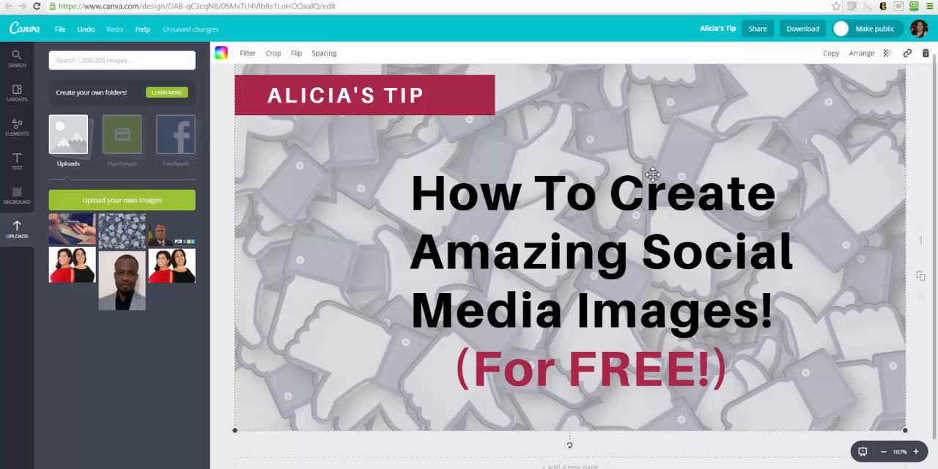
Download the finished thumbnail with the file type PNG (Recommended).
click(411, 88)
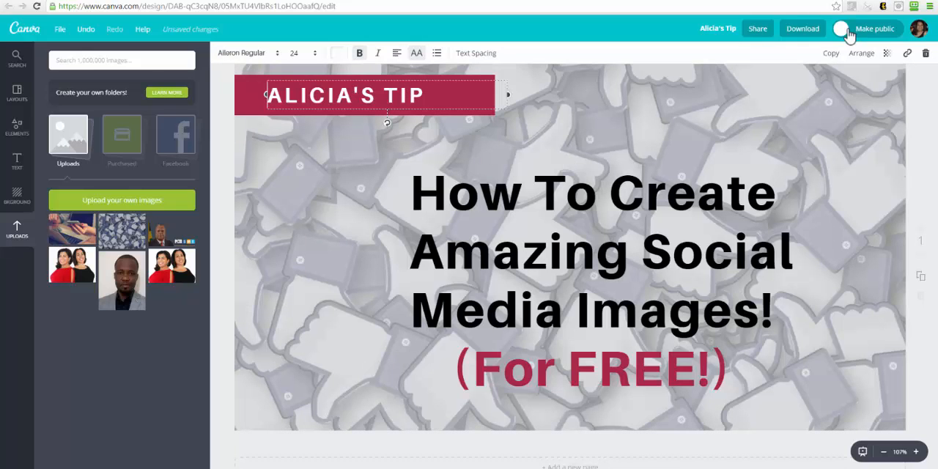
click(804, 32)
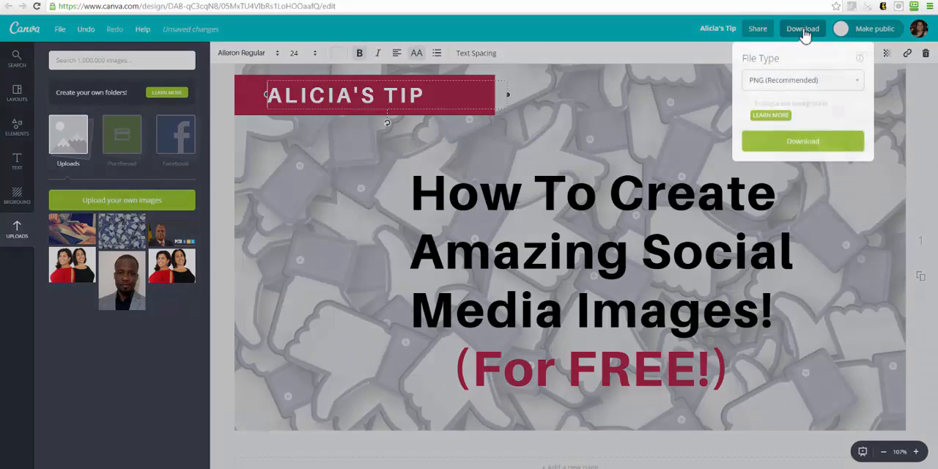
click(781, 85)
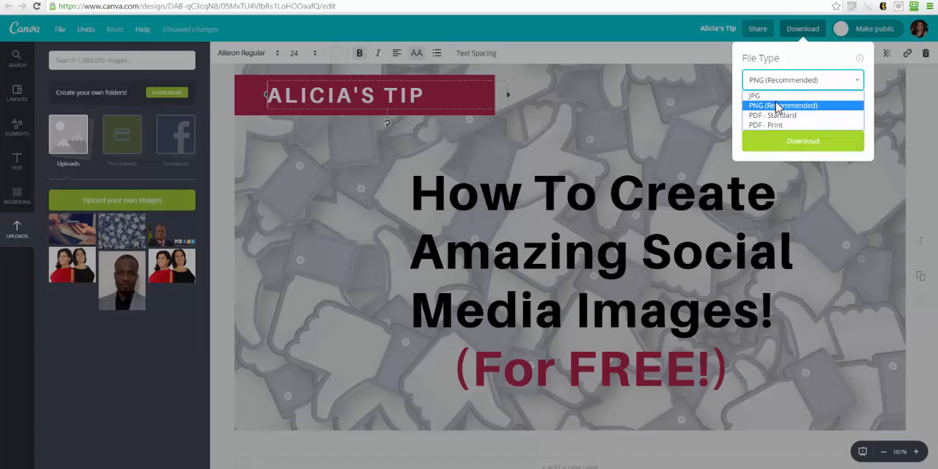
click(777, 107)
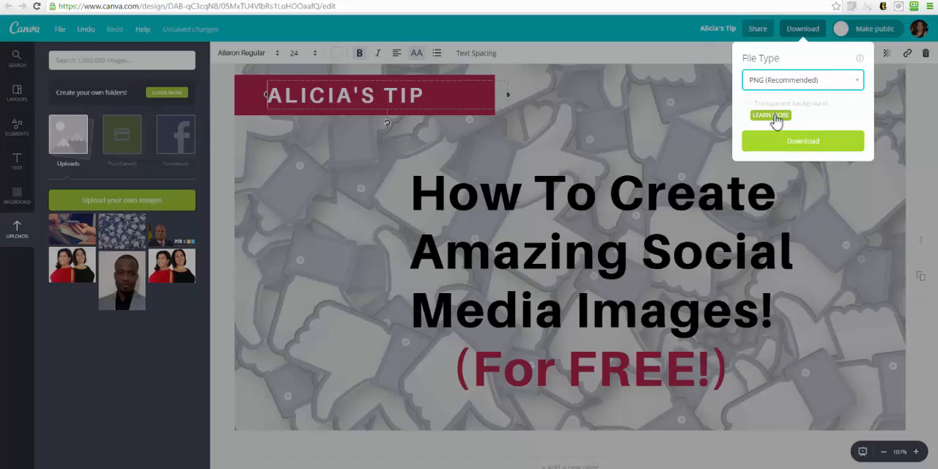
click(771, 83)
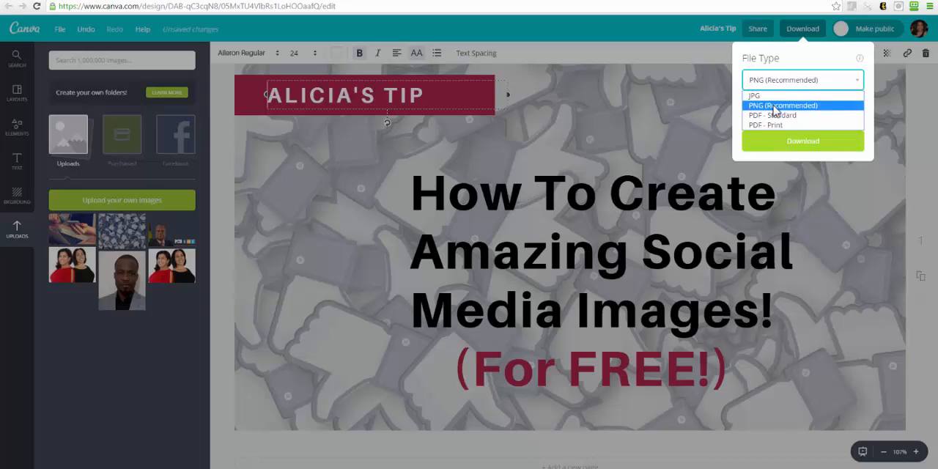
click(776, 105)
click(791, 143)
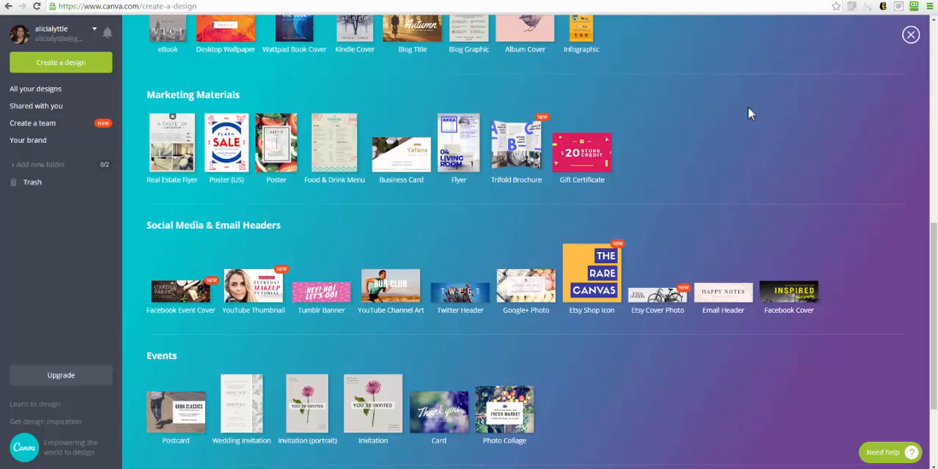
Create a Twitter Post design and apply the free layout that pairs an aerial road photo with a motivational quote.
scroll(748, 106, up, 7)
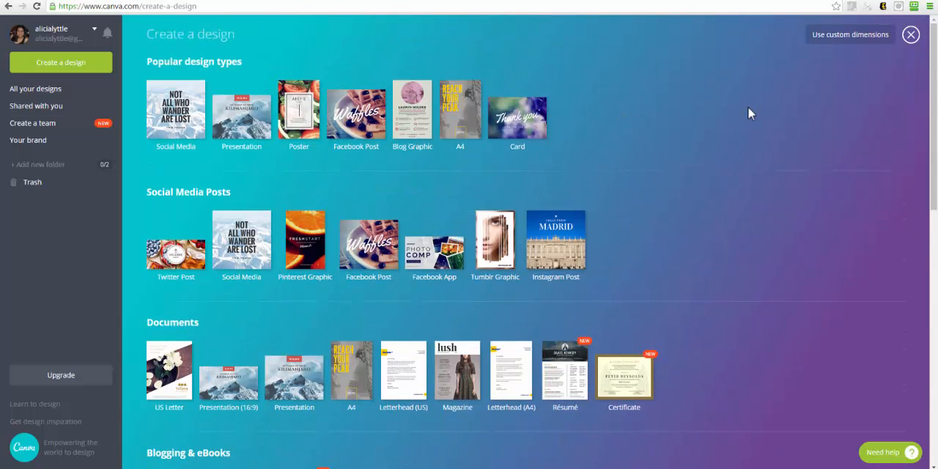
click(188, 258)
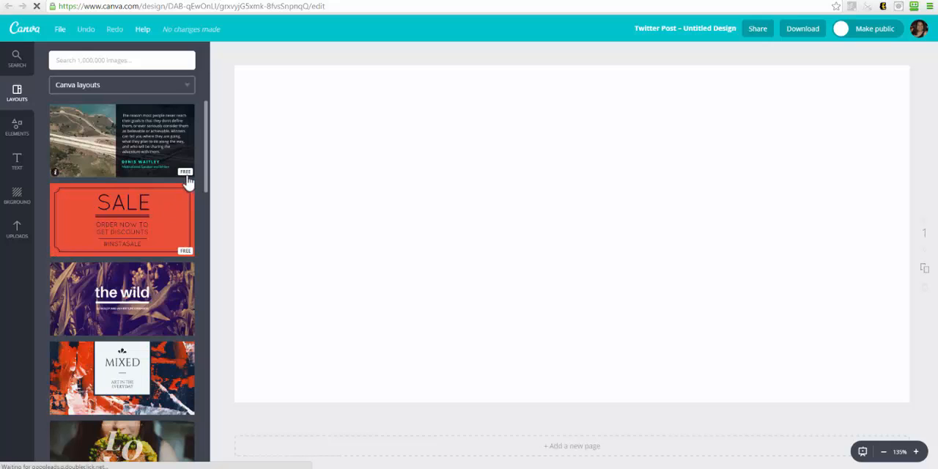
scroll(169, 199, down, 5)
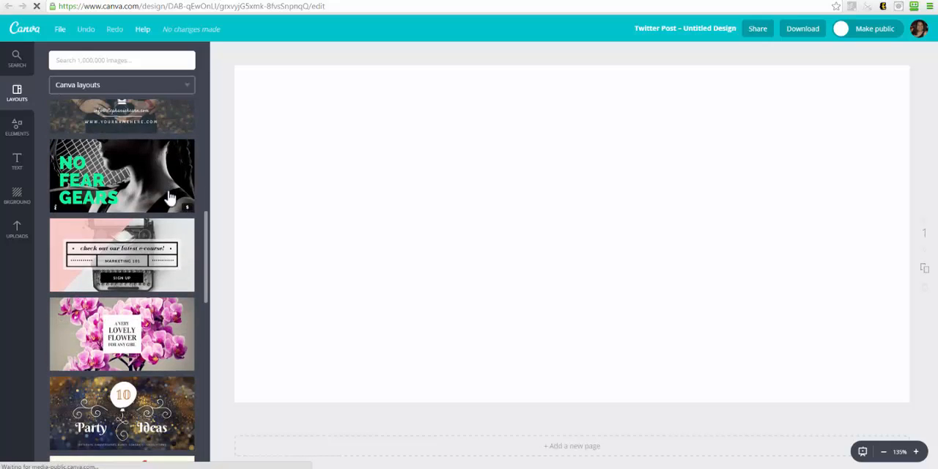
scroll(165, 204, down, 6)
scroll(163, 208, down, 10)
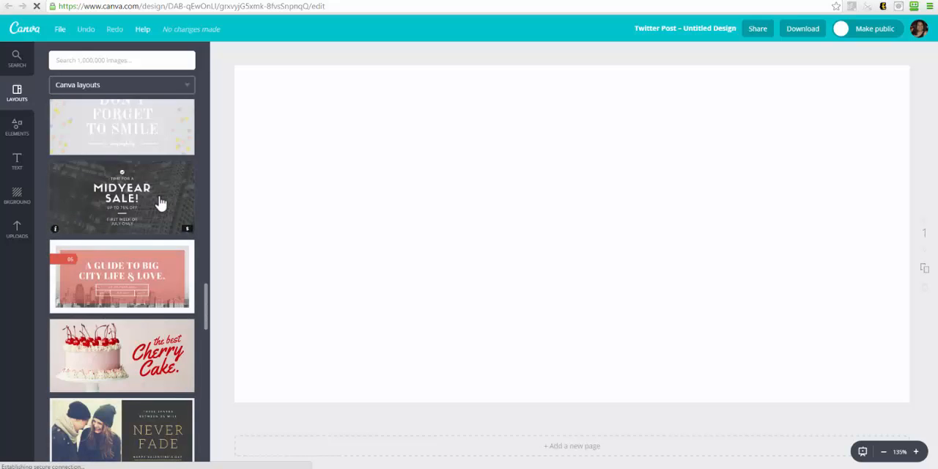
scroll(162, 206, down, 8)
scroll(161, 209, up, 12)
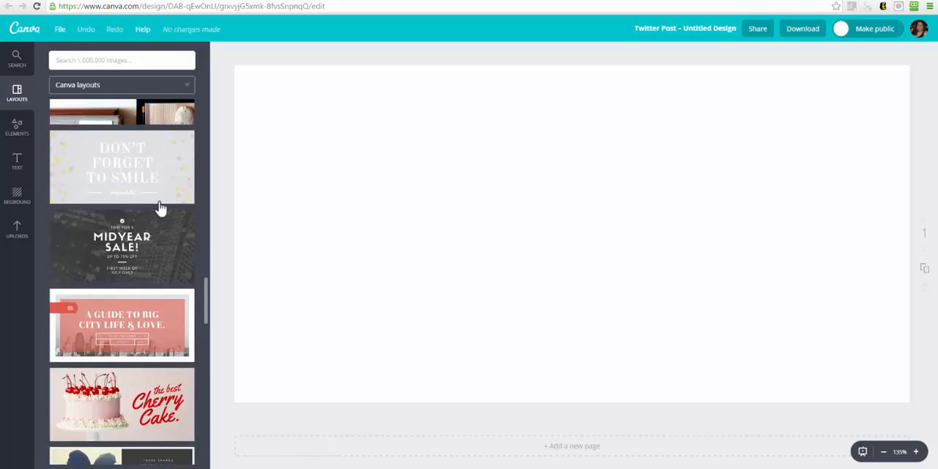
scroll(161, 209, up, 8)
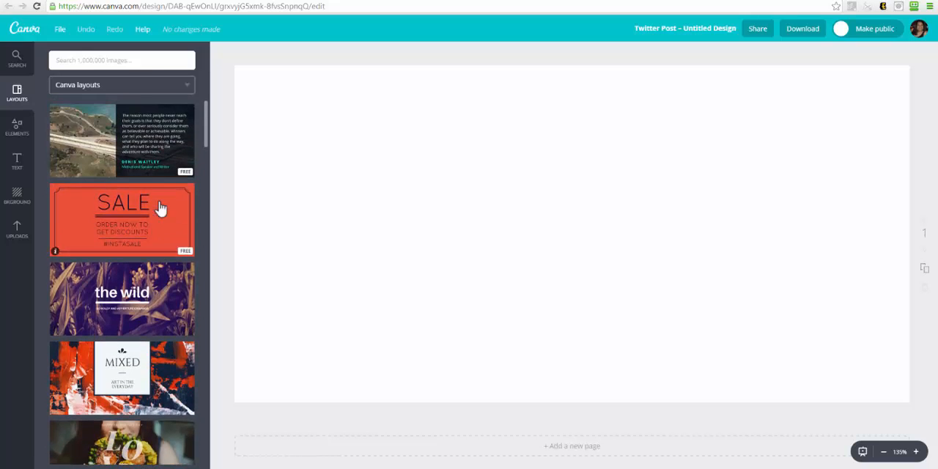
click(120, 152)
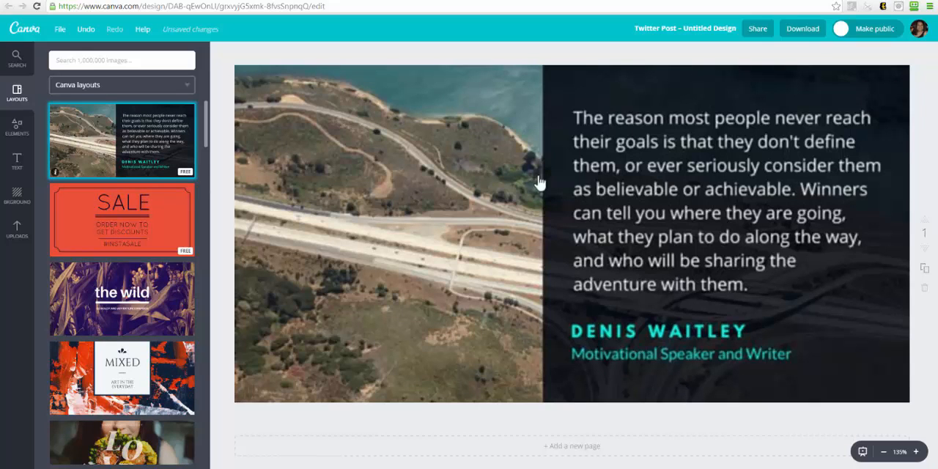
Add the free 10% circle chart from the chart elements onto the road photo.
click(18, 129)
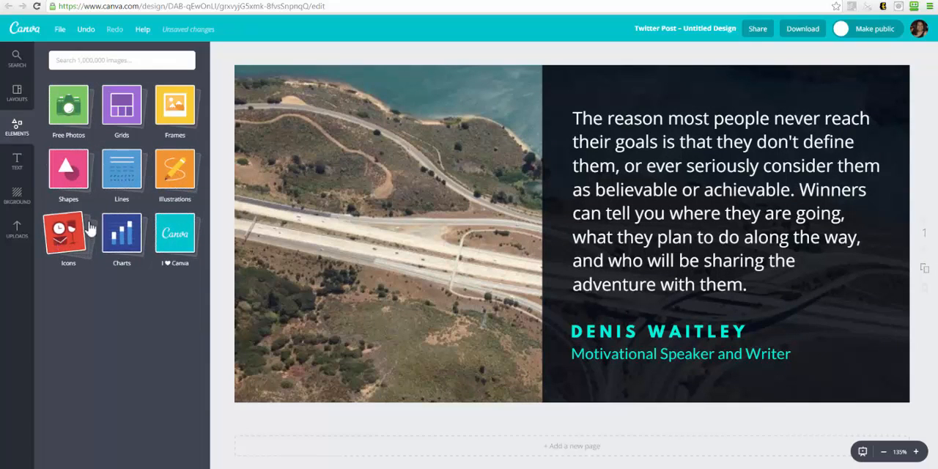
click(117, 234)
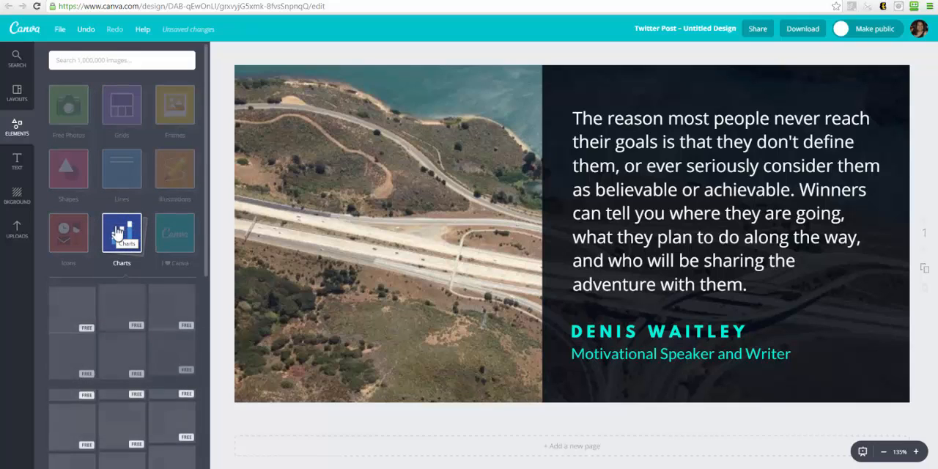
drag(72, 315, 335, 190)
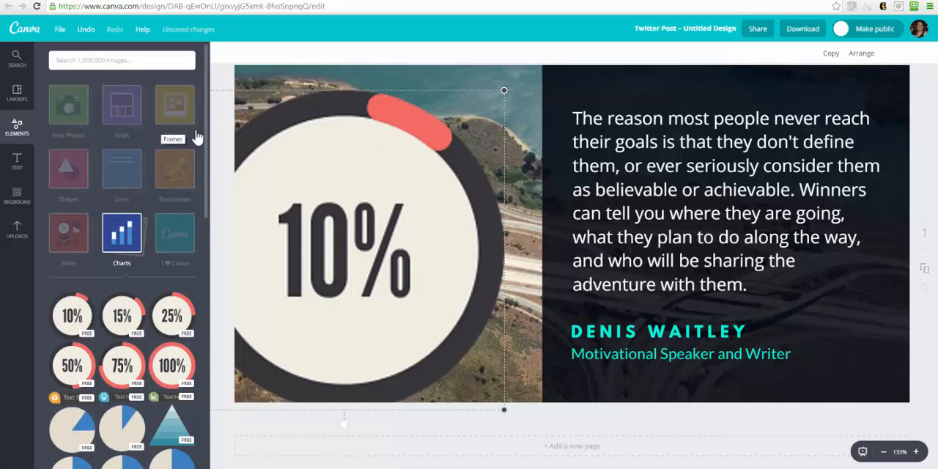
Shrink the 10% chart to well under half its size and place it near the middle of the road photo.
drag(296, 172, 388, 151)
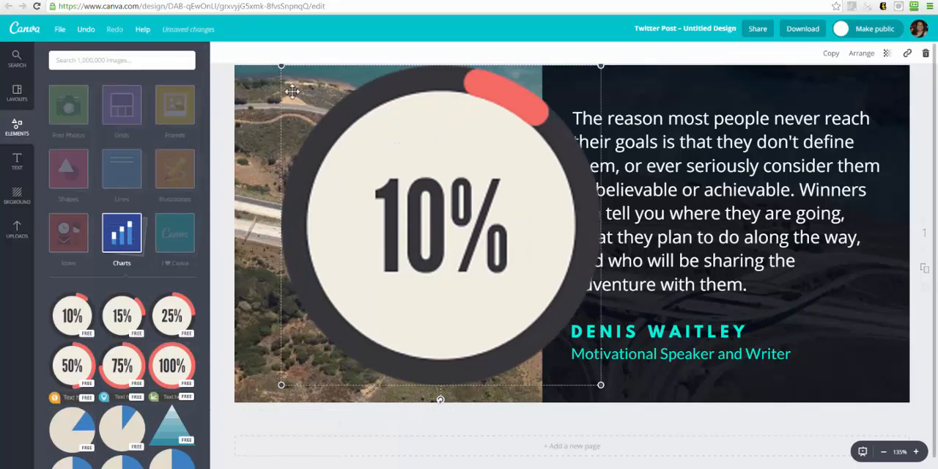
drag(281, 65, 471, 257)
drag(537, 306, 385, 205)
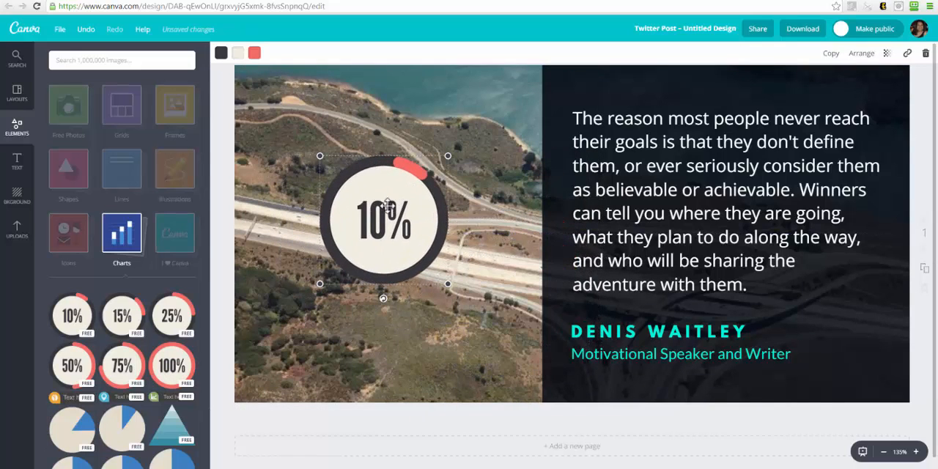
click(335, 315)
Show the heading, subheading and body text options for adding text to the Twitter post.
click(17, 161)
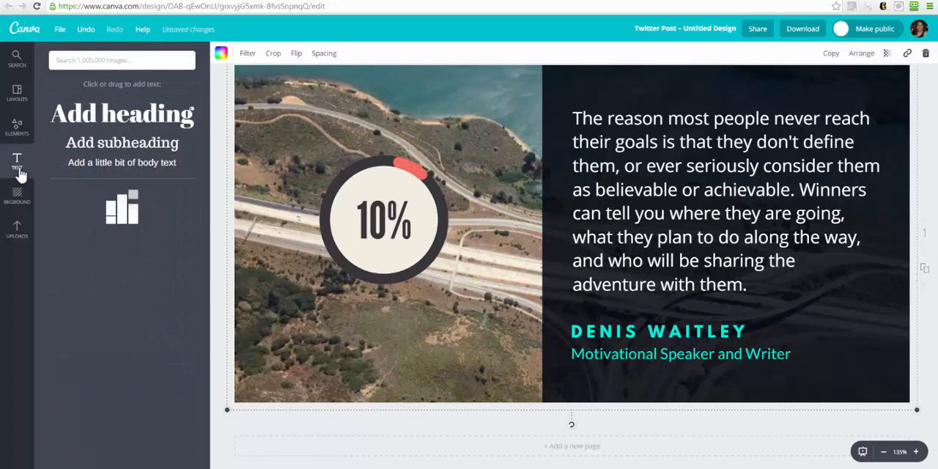